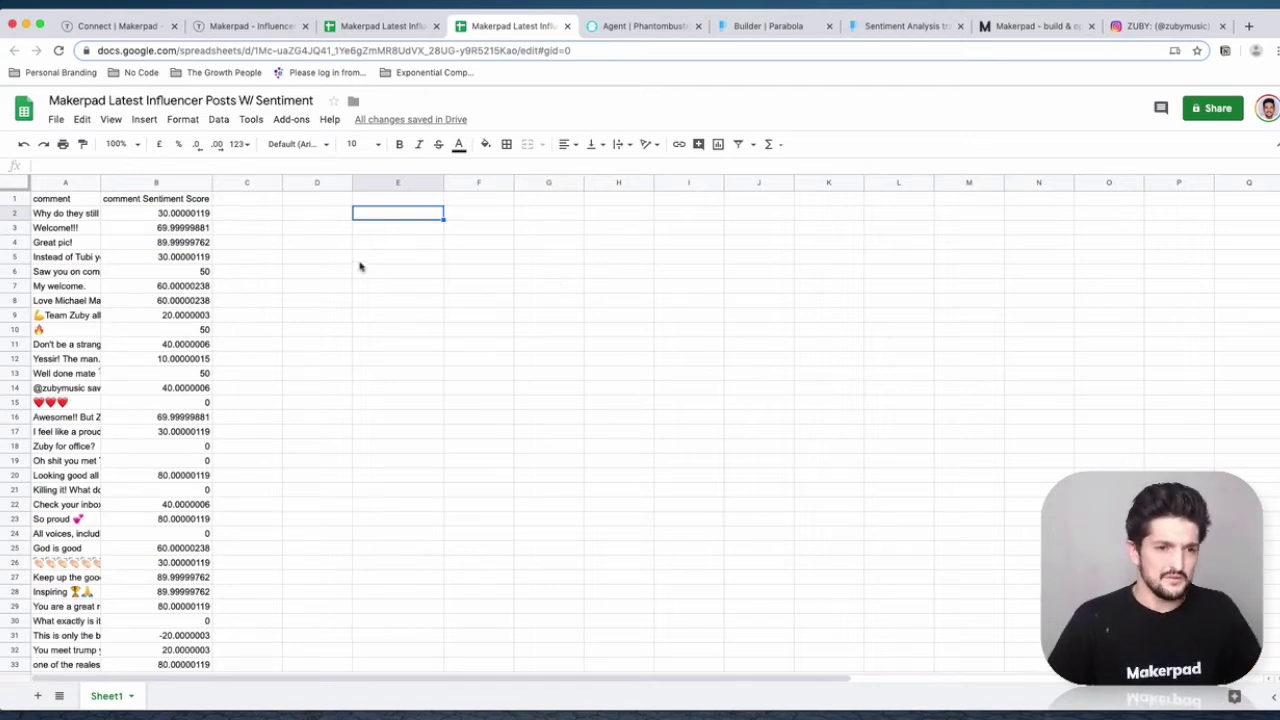
Step: Widen the comment column in the sheet so that more of each comment's text shows
{"action": "scroll", "coordinate": [173, 377], "scroll_direction": "down", "scroll_amount": 2}
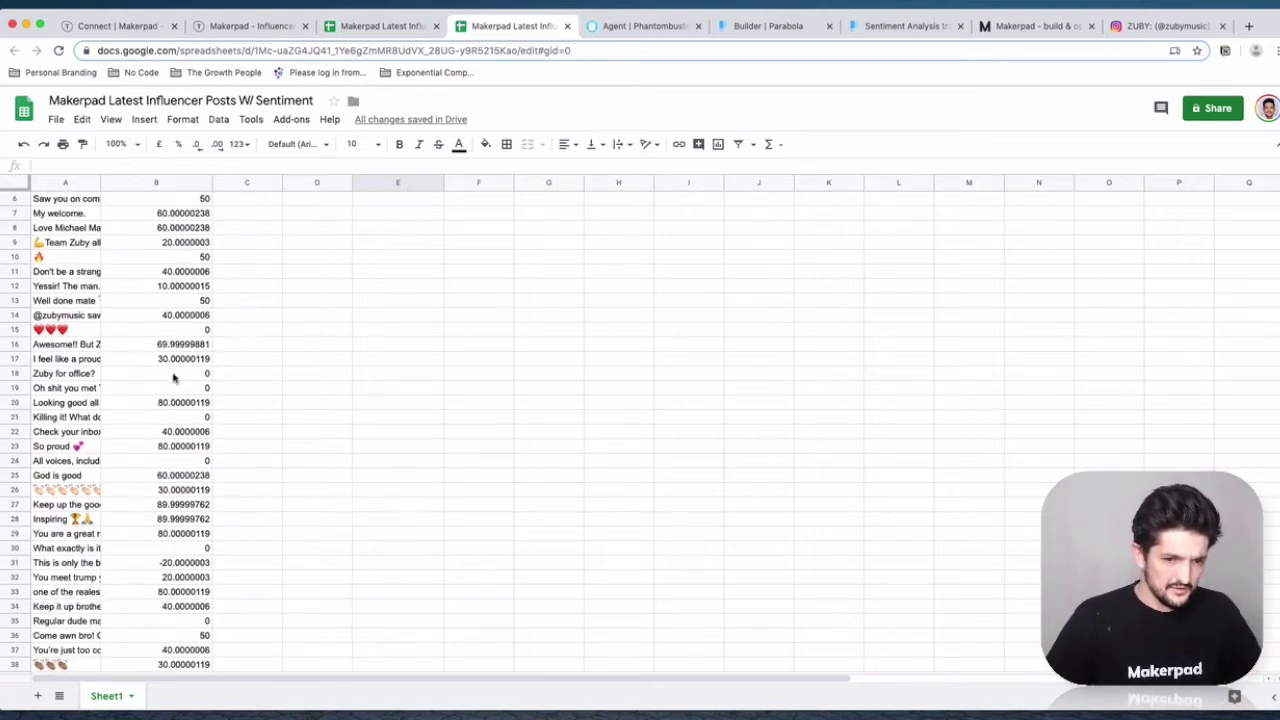
{"action": "left_click", "coordinate": [191, 373]}
{"action": "scroll", "coordinate": [184, 420], "scroll_direction": "down", "scroll_amount": 2}
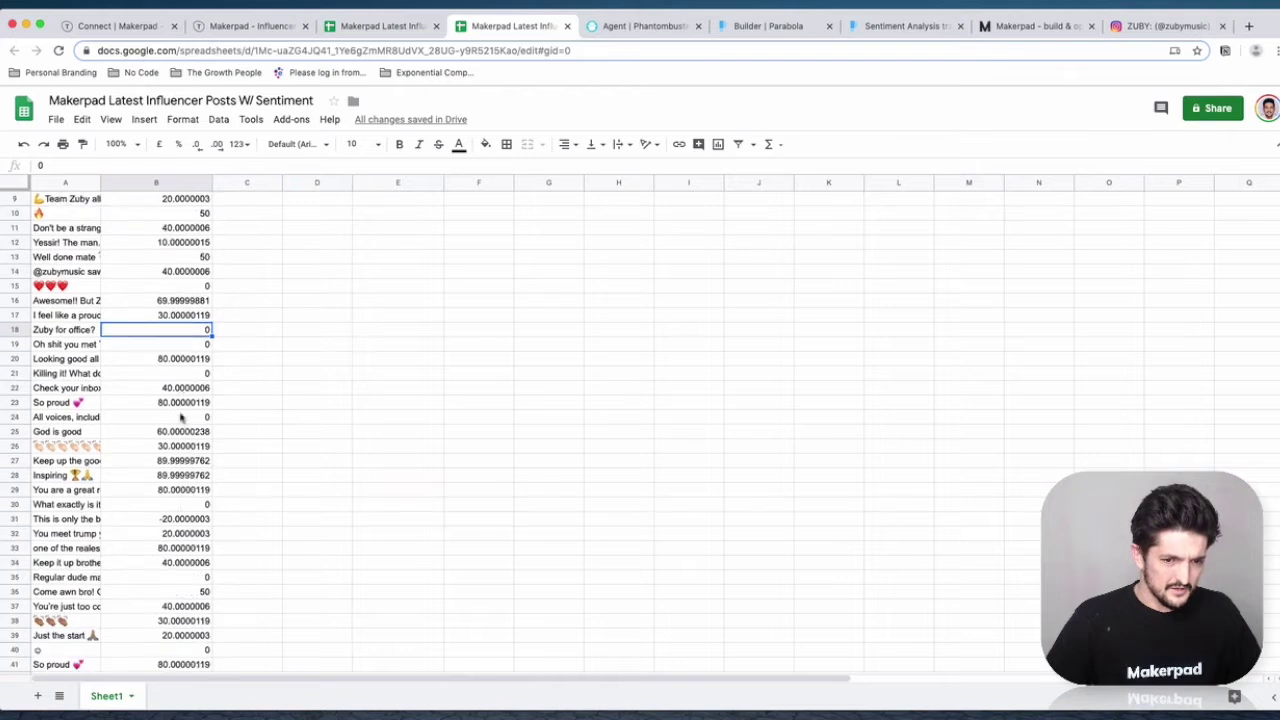
{"action": "left_click", "coordinate": [181, 477]}
{"action": "scroll", "coordinate": [160, 478], "scroll_direction": "down", "scroll_amount": 3}
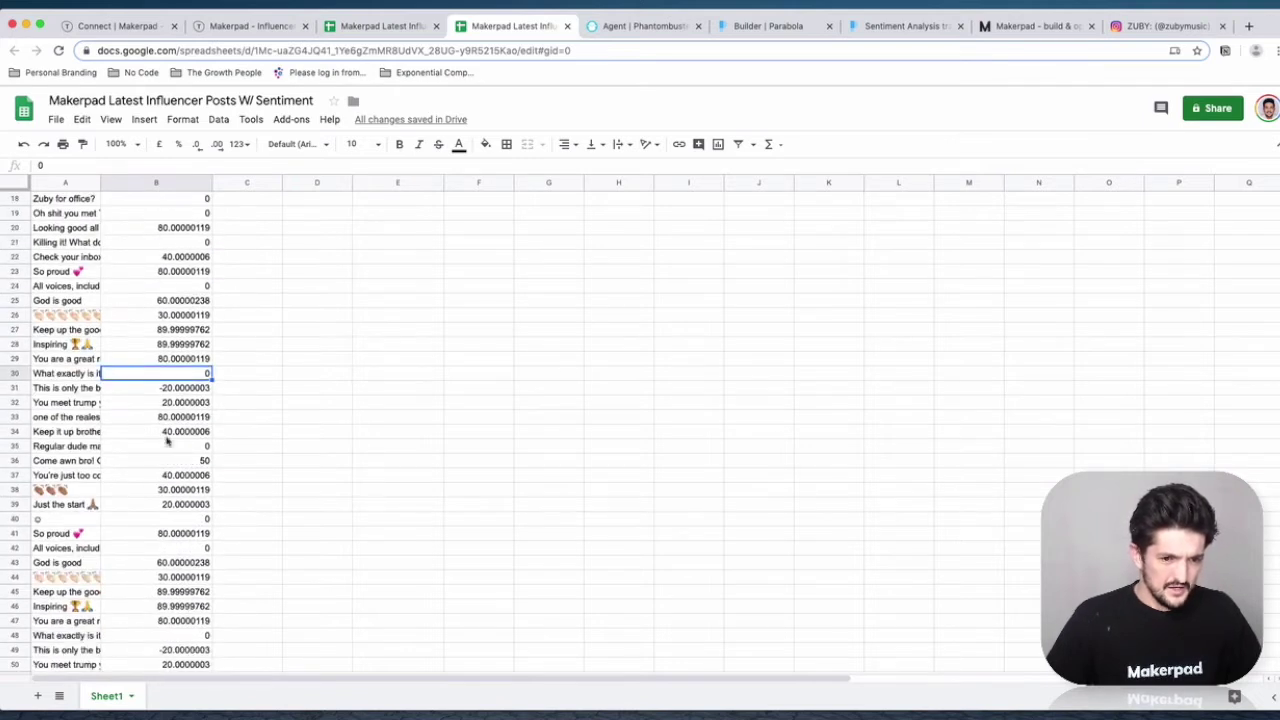
{"action": "left_click_drag", "start_coordinate": [101, 182], "coordinate": [195, 182]}
Step: Look through the comments and compare them with their sentiment scores, returning to the first row
{"action": "scroll", "coordinate": [253, 430], "scroll_direction": "down", "scroll_amount": 5}
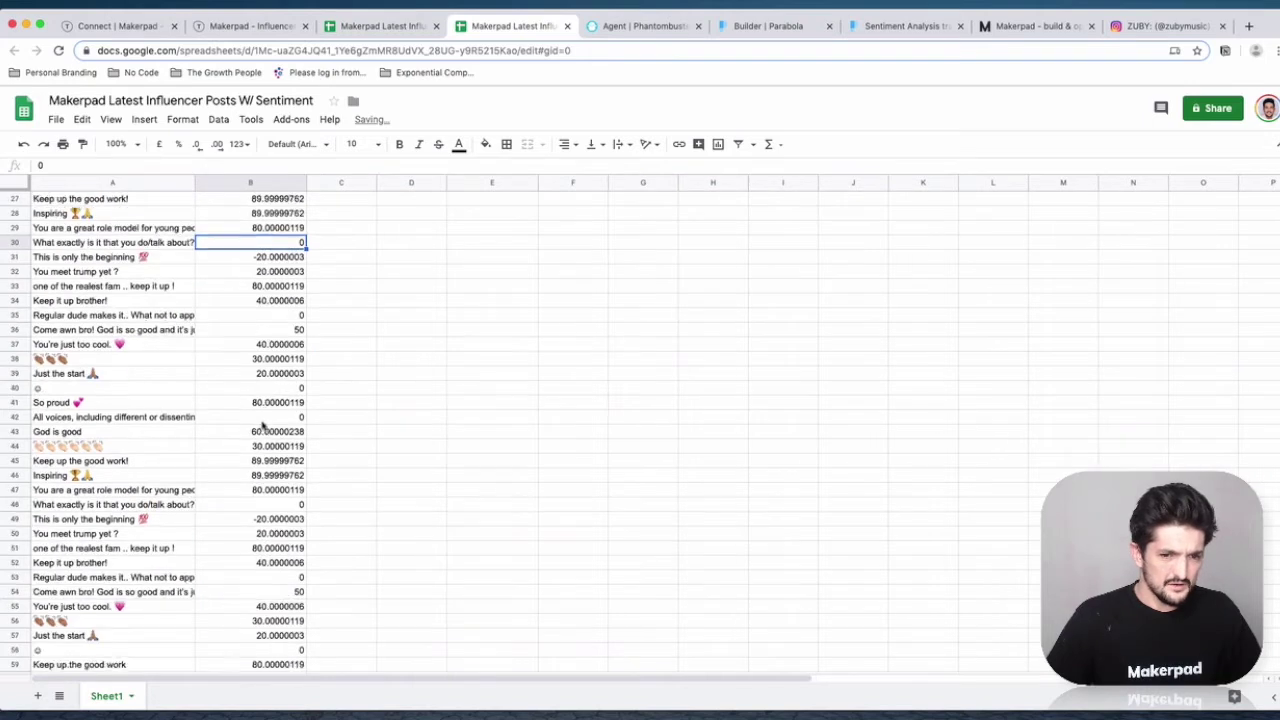
{"action": "scroll", "coordinate": [253, 440], "scroll_direction": "down", "scroll_amount": 4}
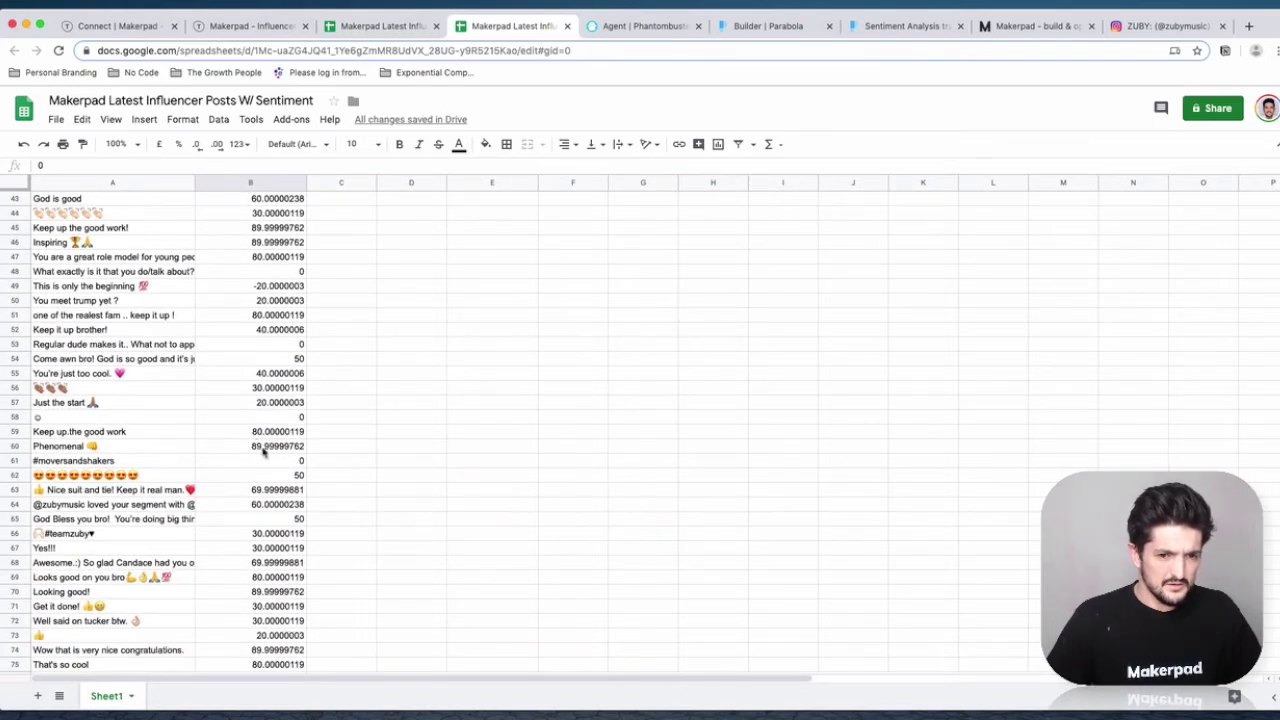
{"action": "scroll", "coordinate": [268, 458], "scroll_direction": "down", "scroll_amount": 3}
{"action": "scroll", "coordinate": [278, 513], "scroll_direction": "down", "scroll_amount": 2}
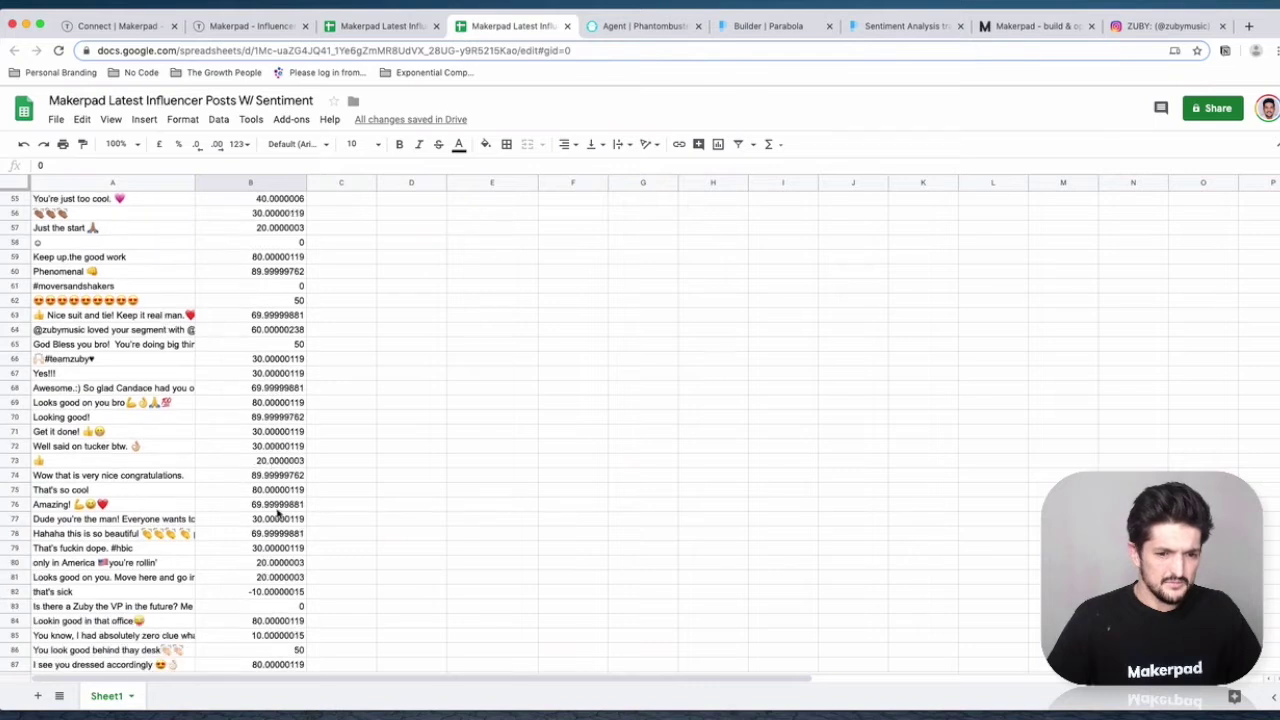
{"action": "scroll", "coordinate": [278, 500], "scroll_direction": "up", "scroll_amount": 20}
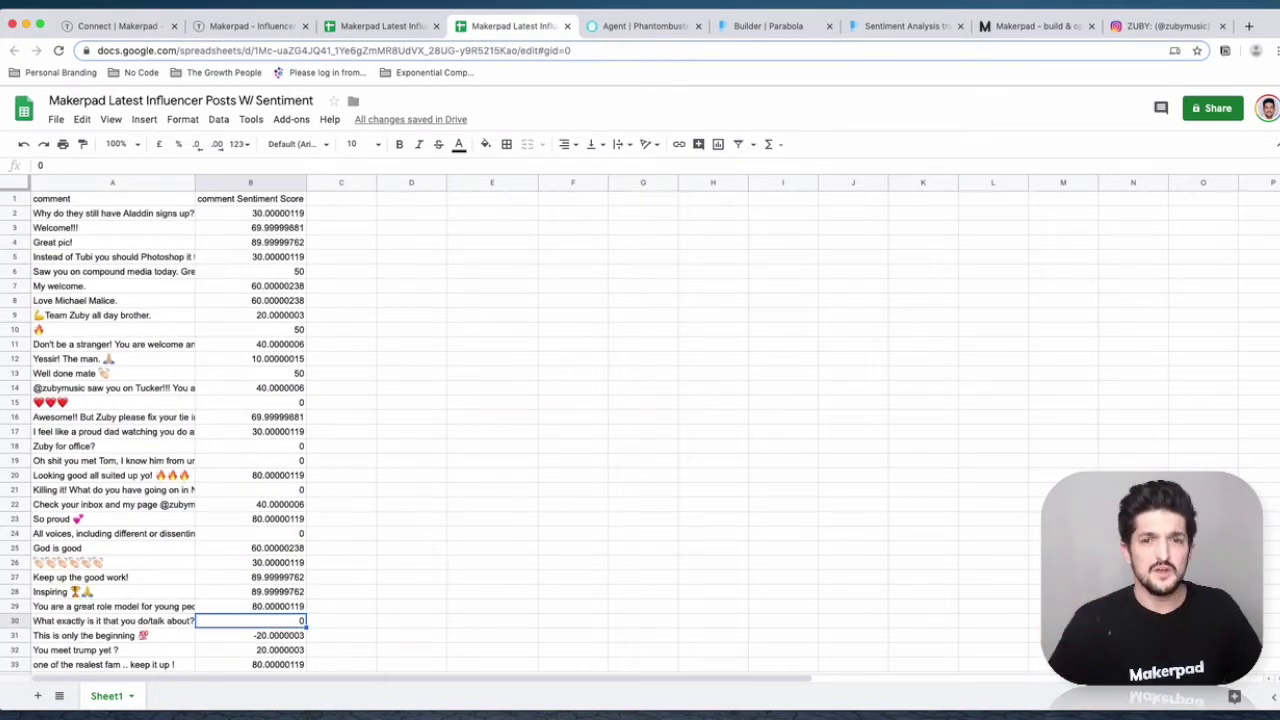
Step: Switch to the Parabola flow, open its draft version and review the Column Filter step's settings and results
{"action": "left_click", "coordinate": [777, 28]}
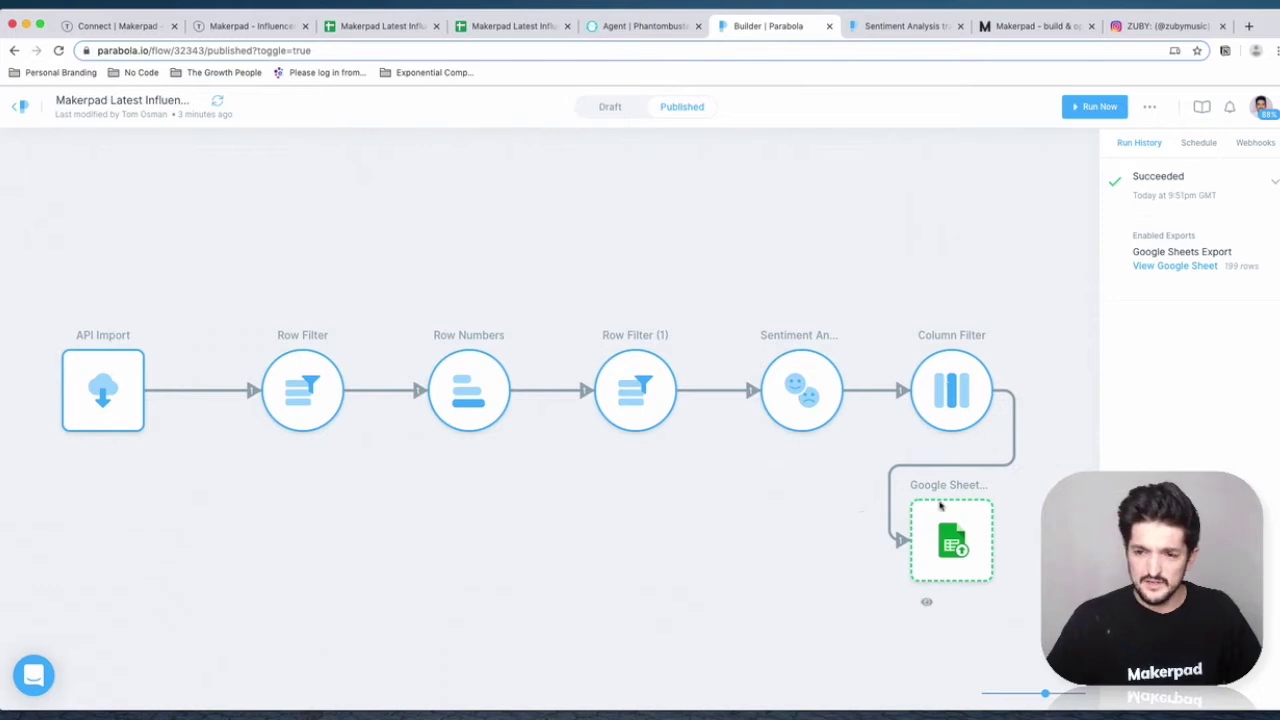
{"action": "left_click", "coordinate": [1046, 697]}
{"action": "left_click_drag", "start_coordinate": [1046, 697], "coordinate": [1031, 694]}
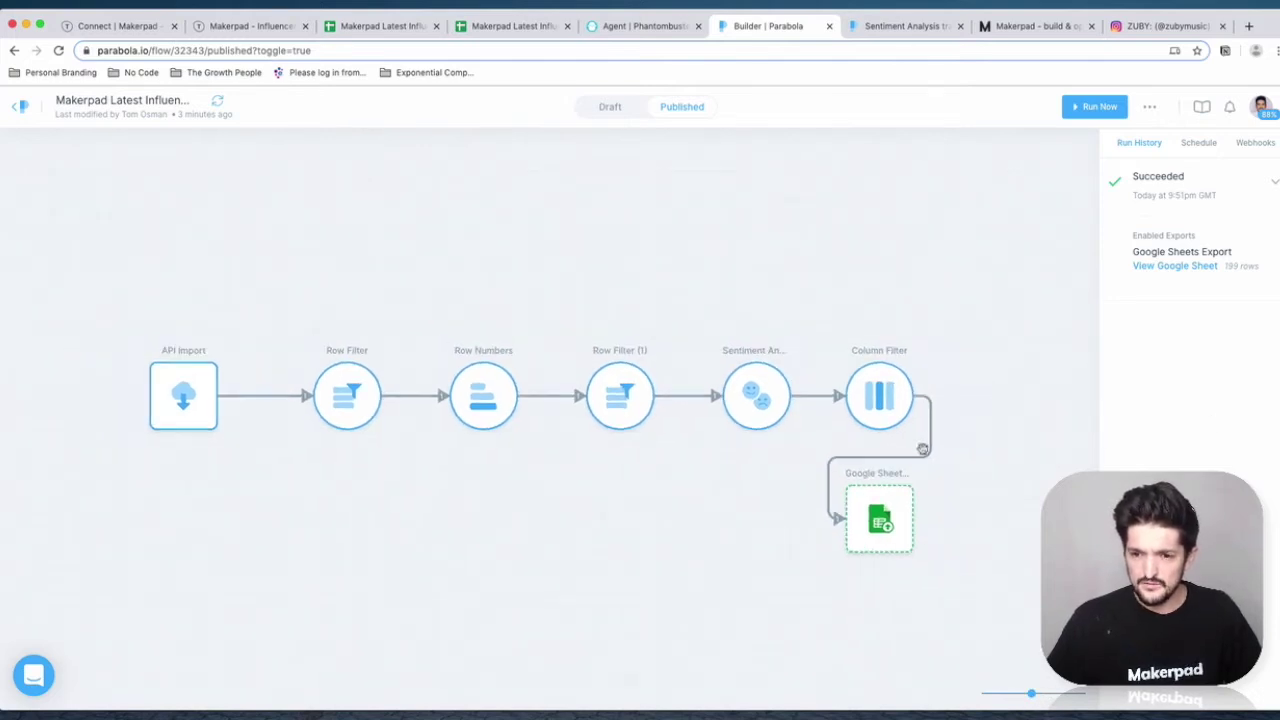
{"action": "left_click", "coordinate": [608, 107]}
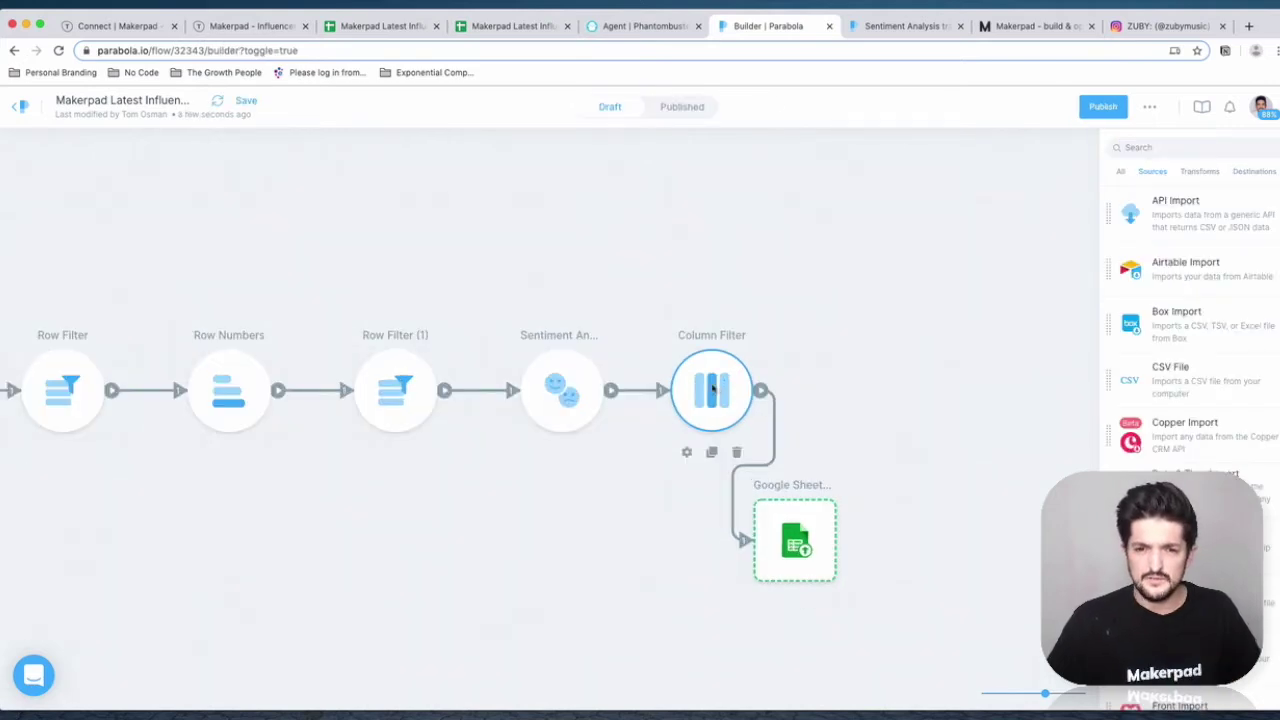
{"action": "left_click", "coordinate": [712, 388]}
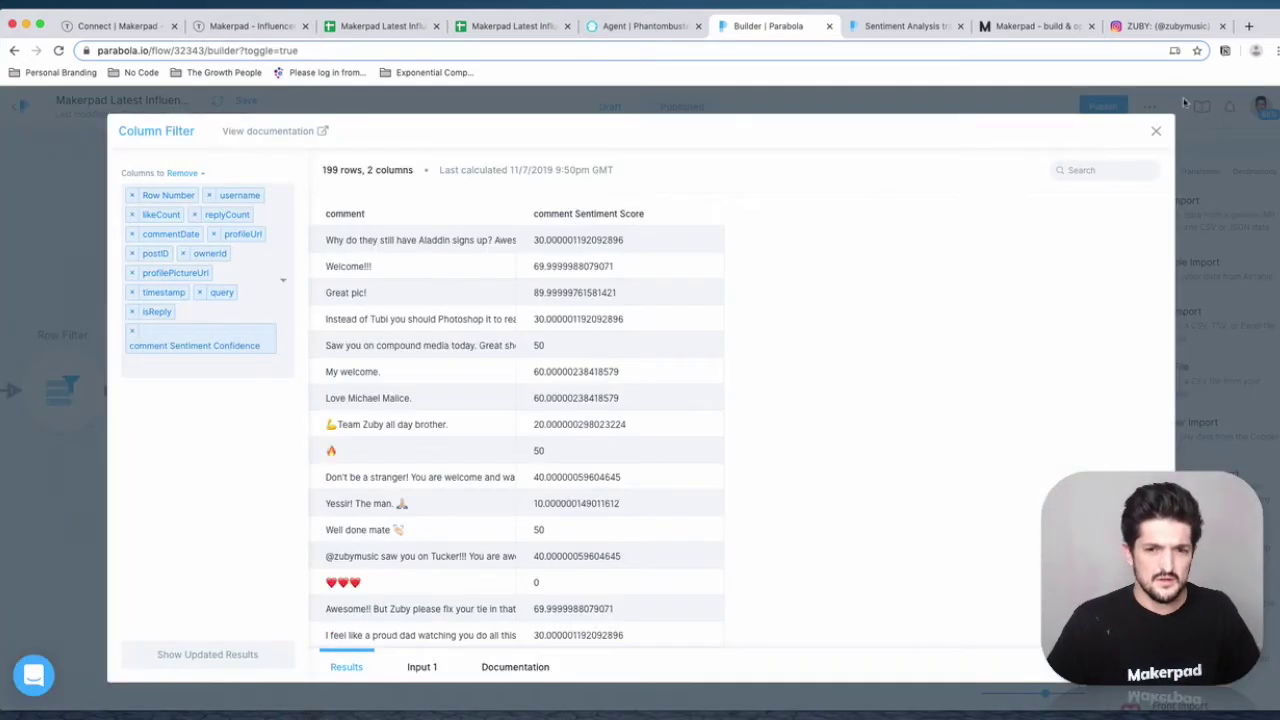
{"action": "left_click", "coordinate": [1157, 132]}
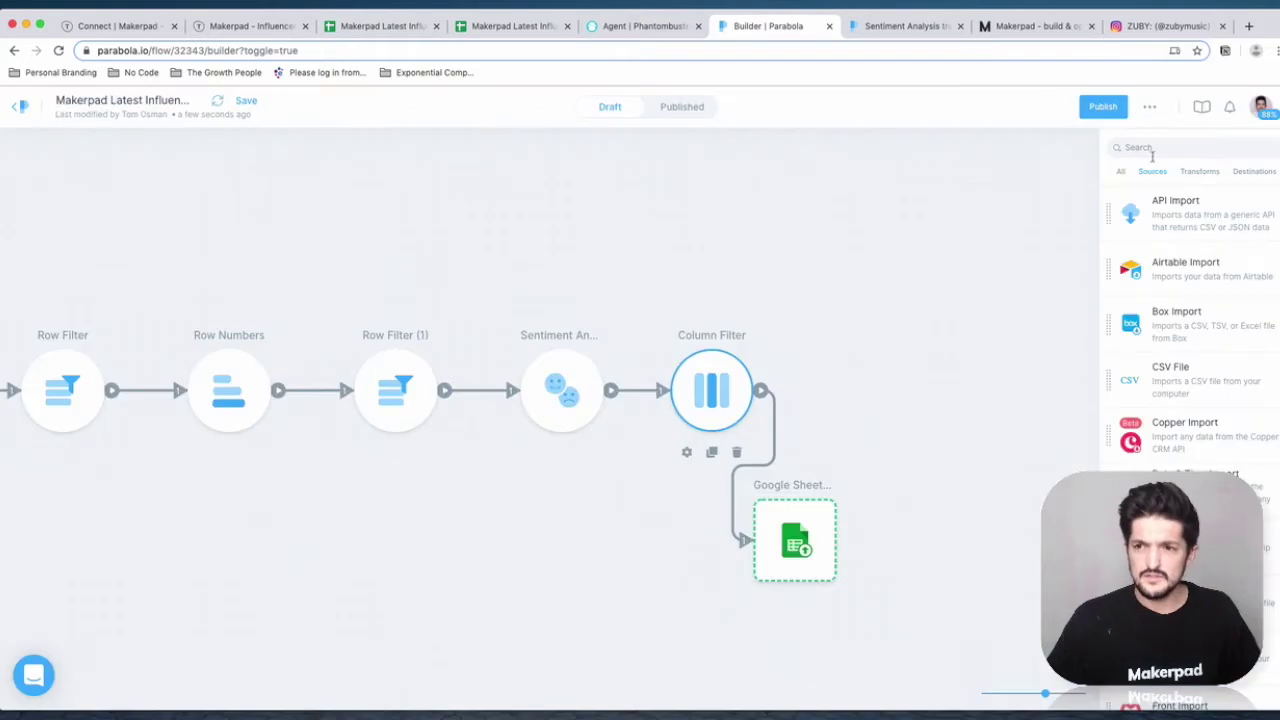
{"action": "left_click", "coordinate": [395, 388]}
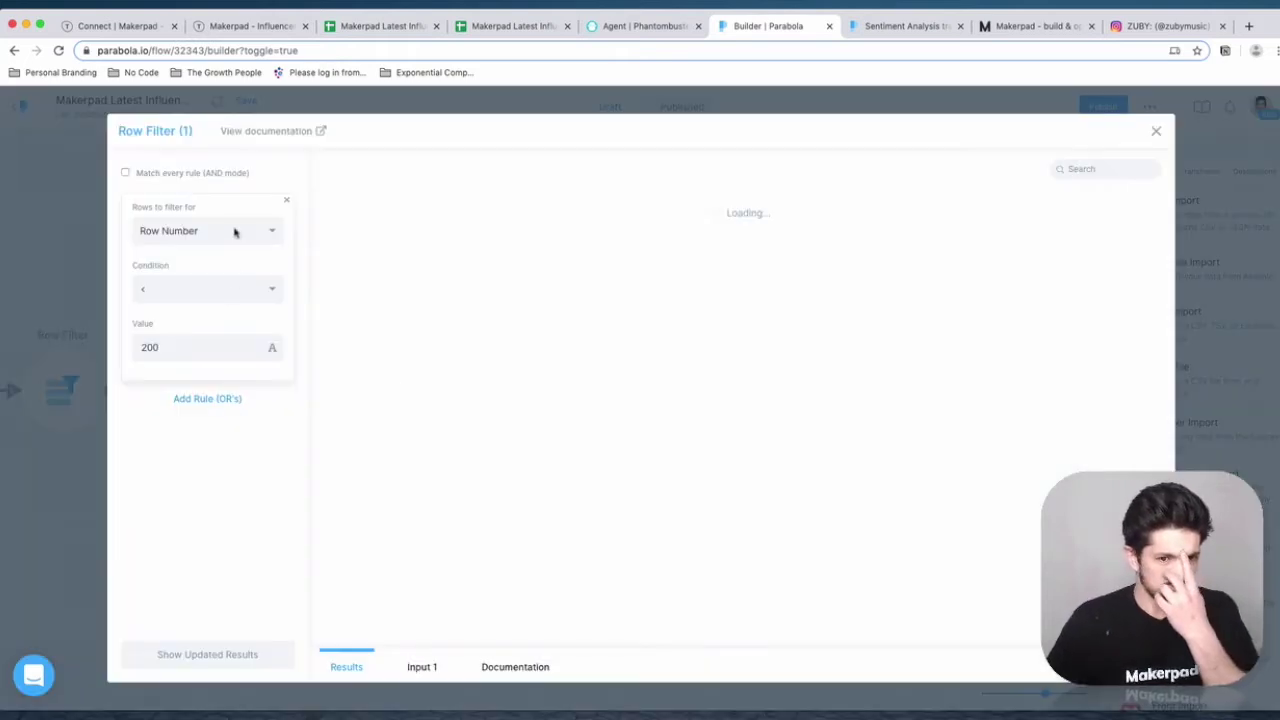
{"action": "left_click", "coordinate": [210, 399]}
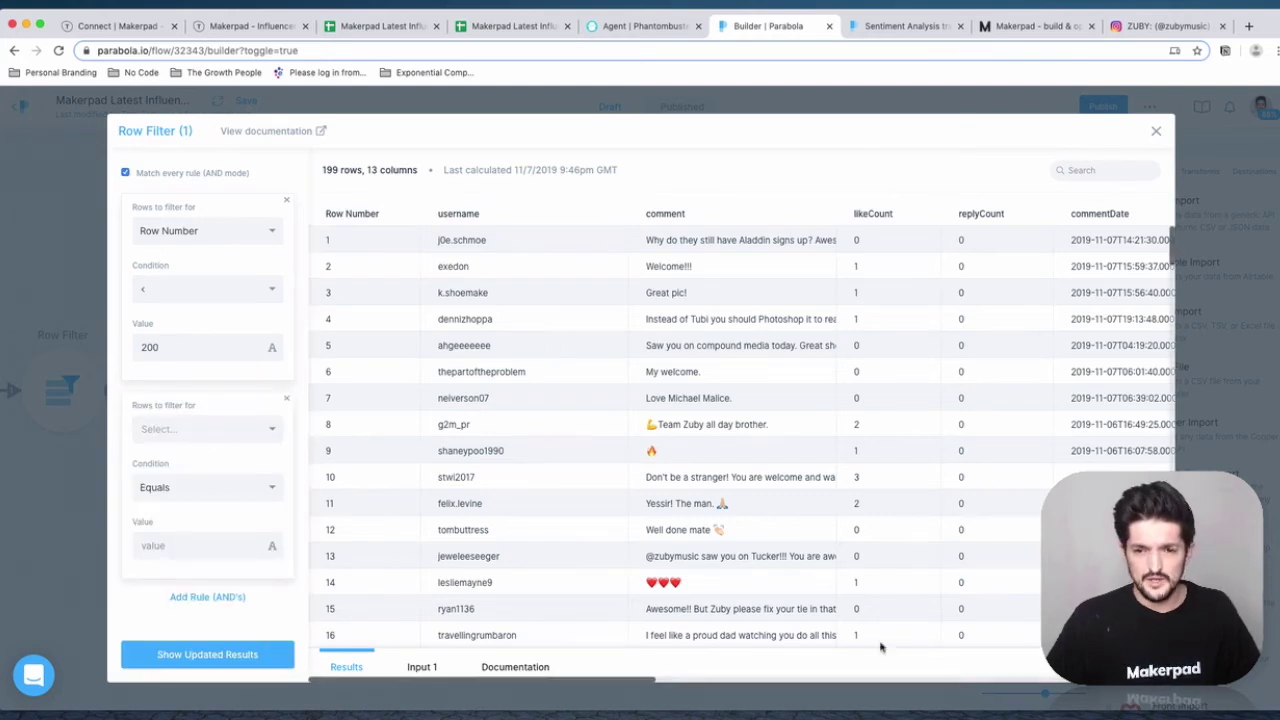
{"action": "left_click", "coordinate": [204, 428]}
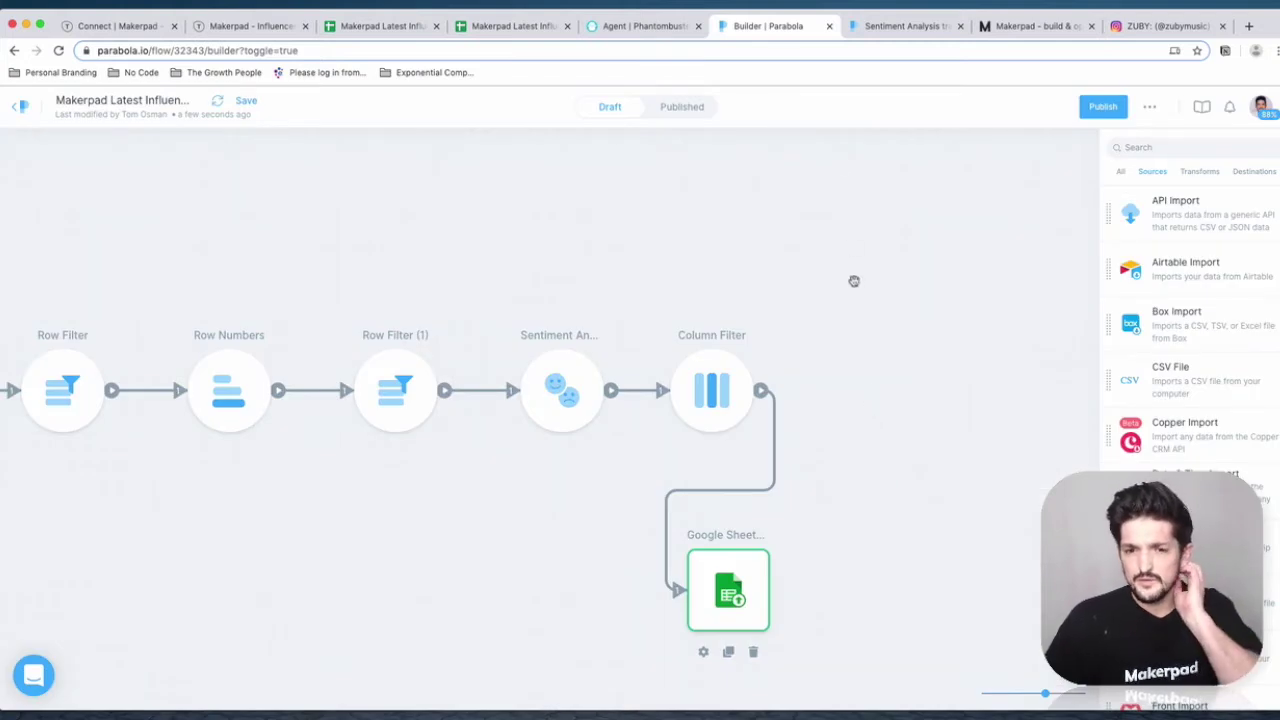
Step: Delete the Google Sheets Export step from the end of the flow and check the Column Filter's results
{"action": "left_click", "coordinate": [755, 653]}
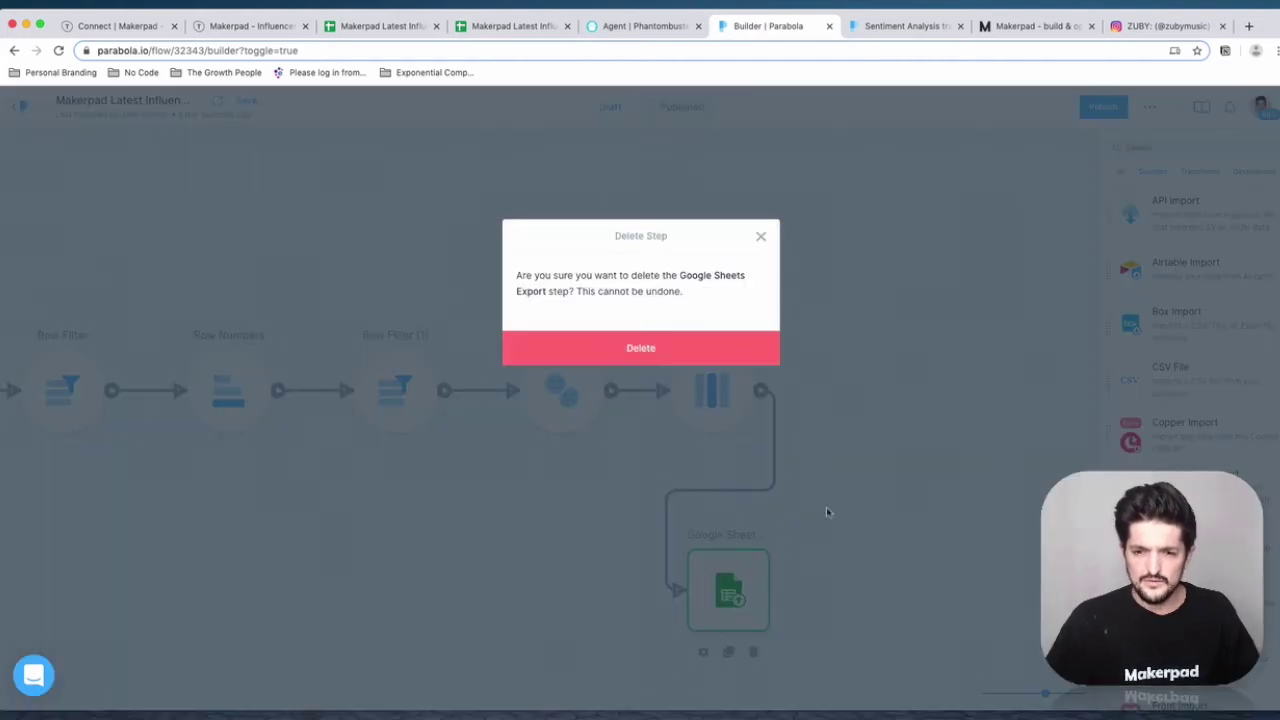
{"action": "left_click", "coordinate": [641, 350]}
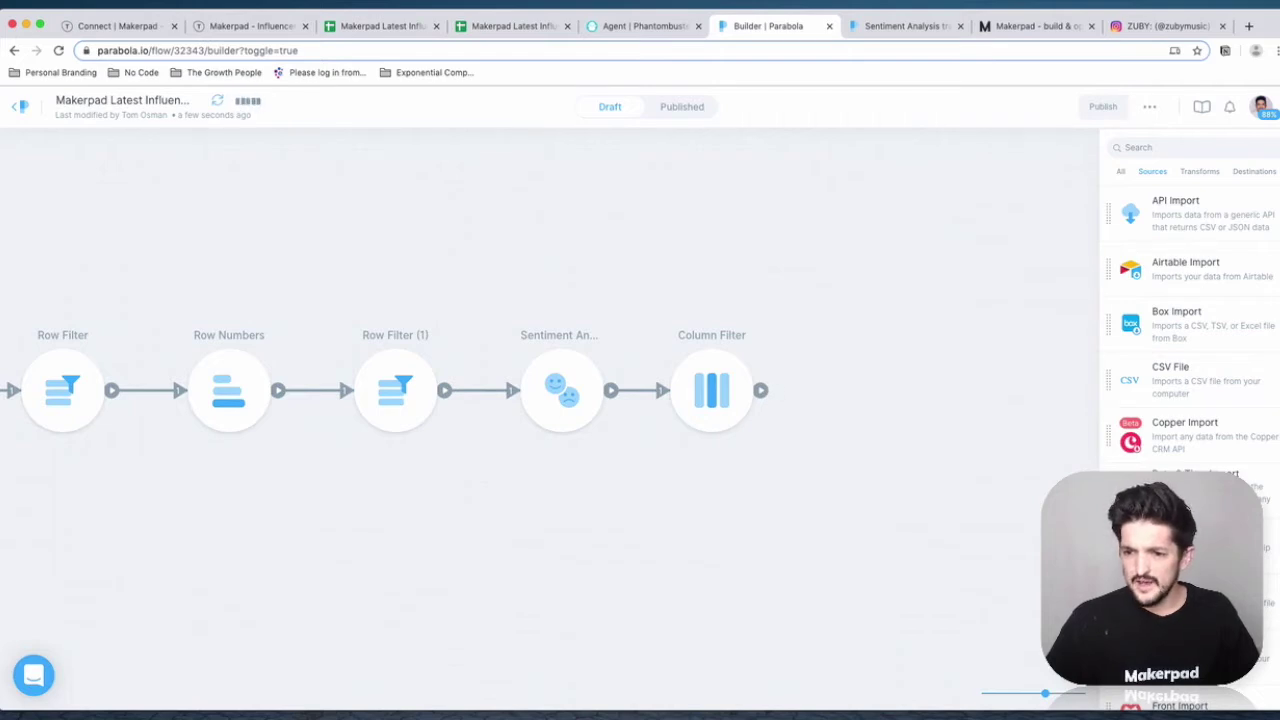
{"action": "mouse_move", "coordinate": [720, 398]}
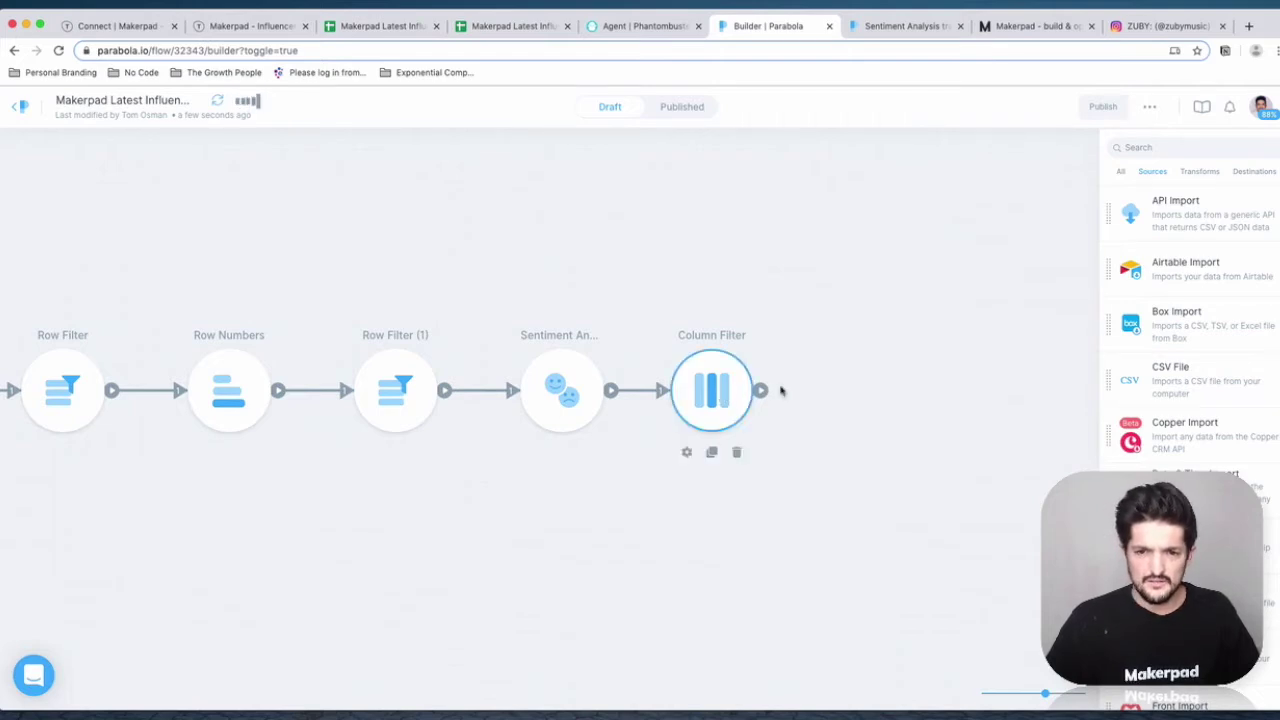
{"action": "left_click", "coordinate": [720, 392]}
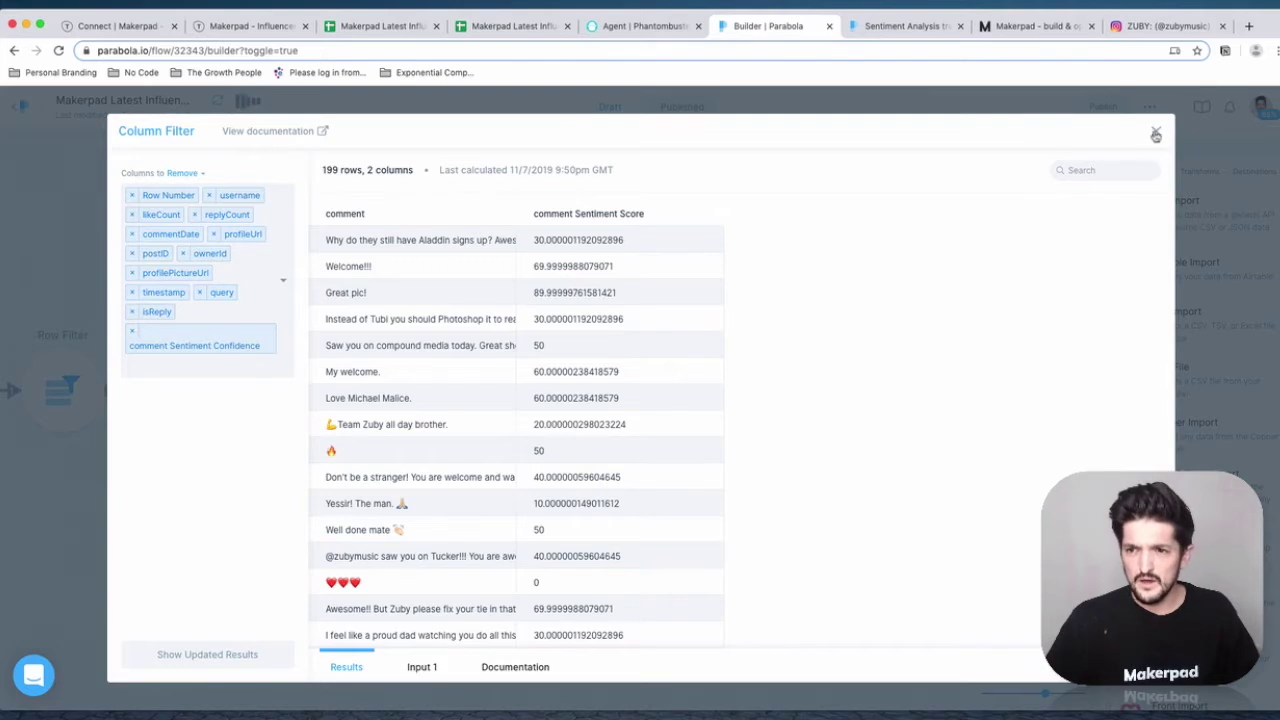
{"action": "left_click", "coordinate": [1157, 134]}
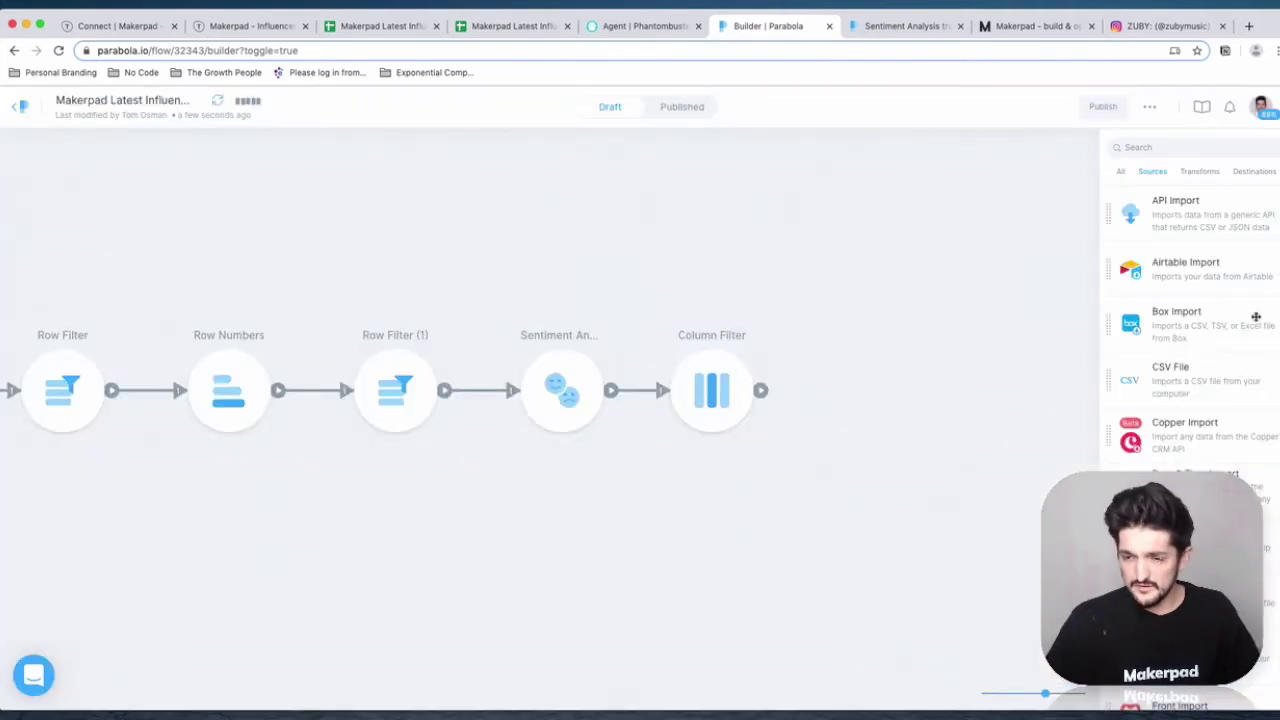
Step: Add a Row Filter transform after the Column Filter and connect the two steps
{"action": "scroll", "coordinate": [1110, 430], "scroll_direction": "down", "scroll_amount": 10}
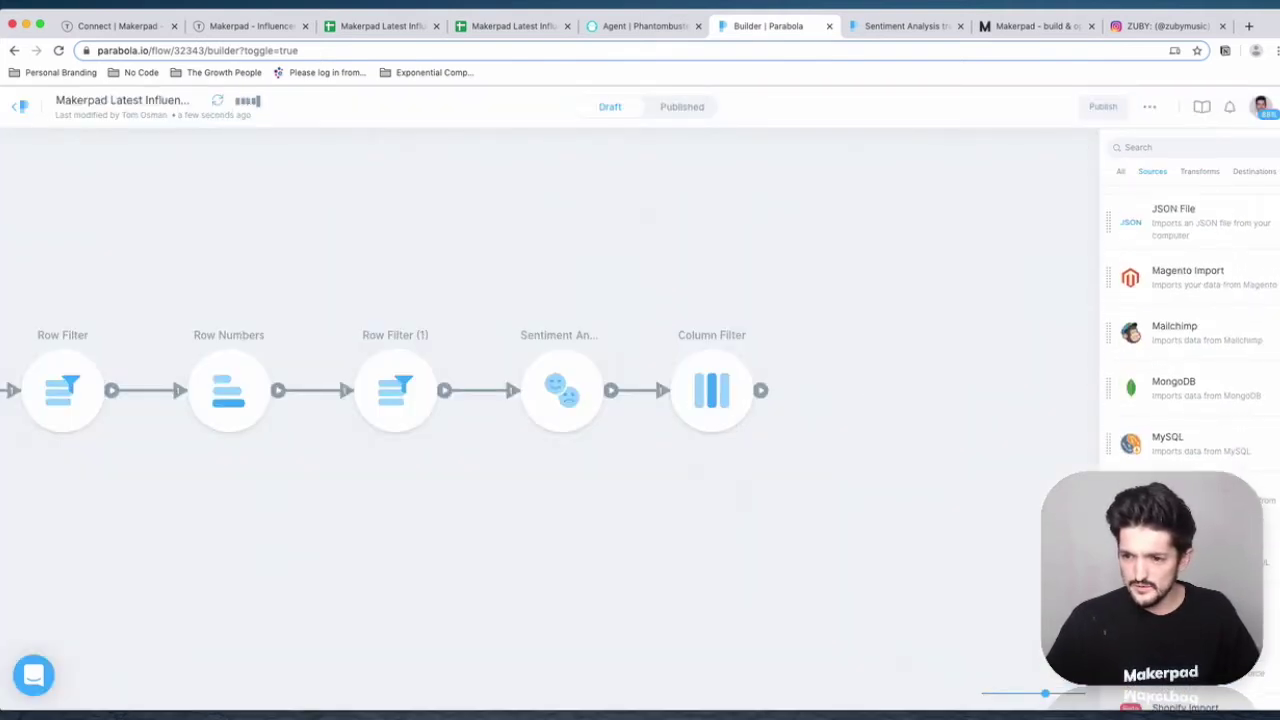
{"action": "scroll", "coordinate": [1150, 229], "scroll_direction": "up", "scroll_amount": 3}
{"action": "left_click", "coordinate": [1200, 171]}
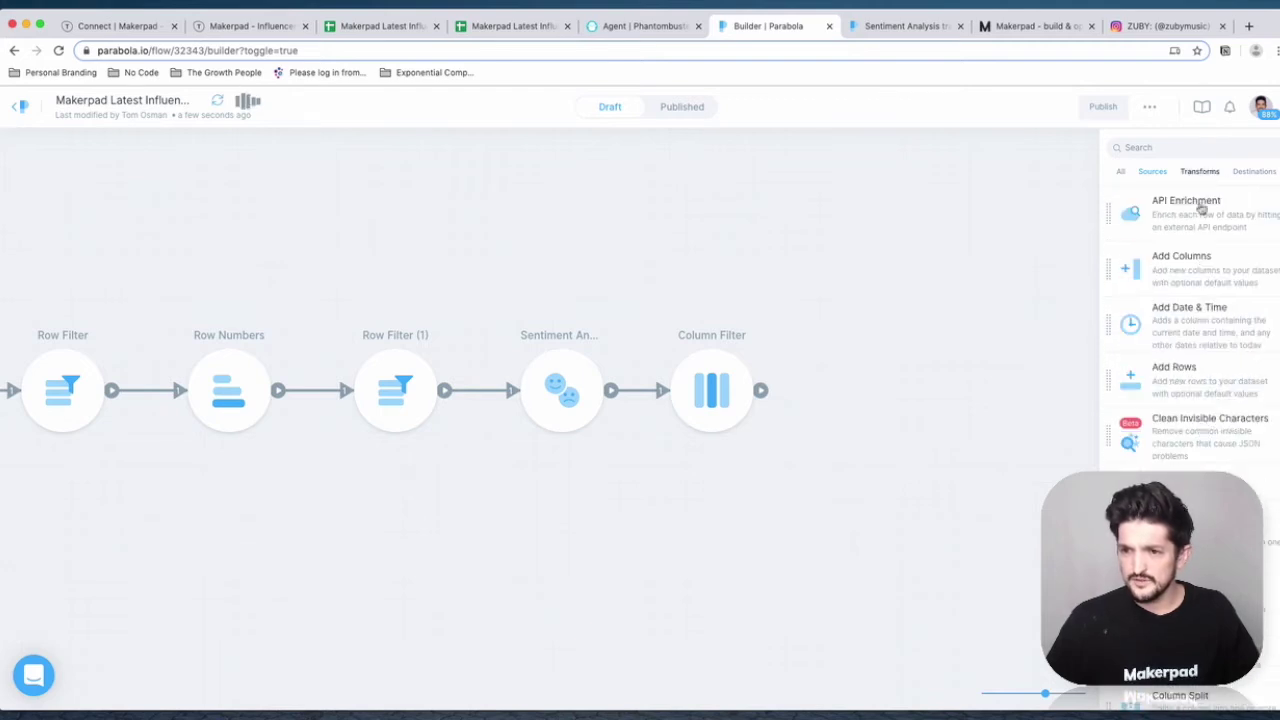
{"action": "scroll", "coordinate": [1205, 444], "scroll_direction": "down", "scroll_amount": 10}
{"action": "left_click_drag", "start_coordinate": [1130, 272], "coordinate": [893, 416]}
Step: Configure the new Row Filter with the rule comment Sentiment Score Not Equals 0 and update its results
{"action": "left_click", "coordinate": [203, 227]}
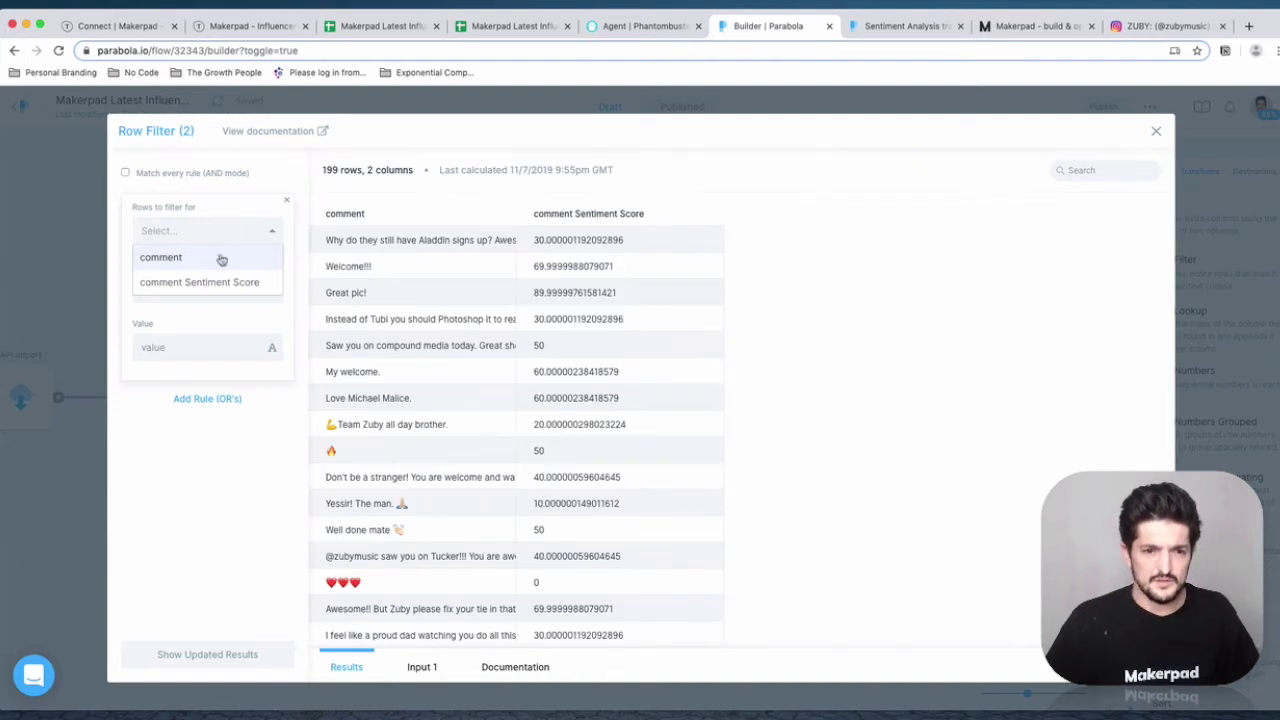
{"action": "left_click", "coordinate": [205, 282]}
{"action": "left_click", "coordinate": [218, 348]}
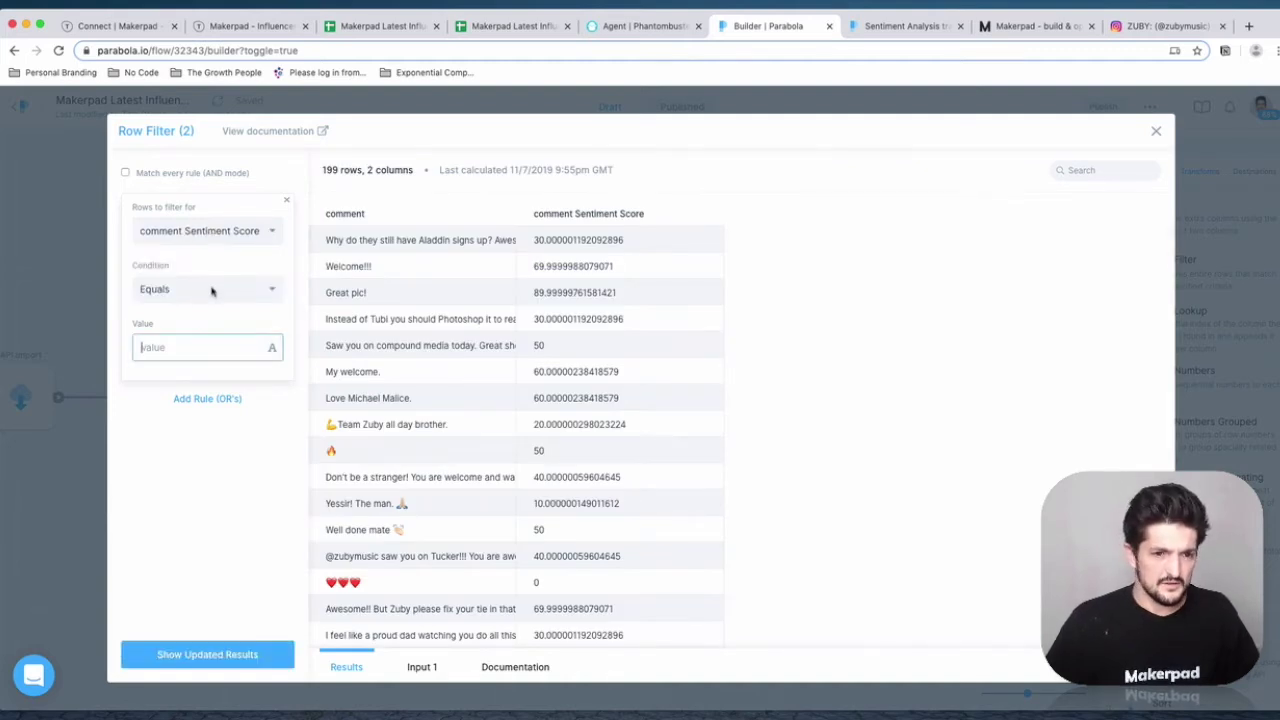
{"action": "type", "text": "0"}
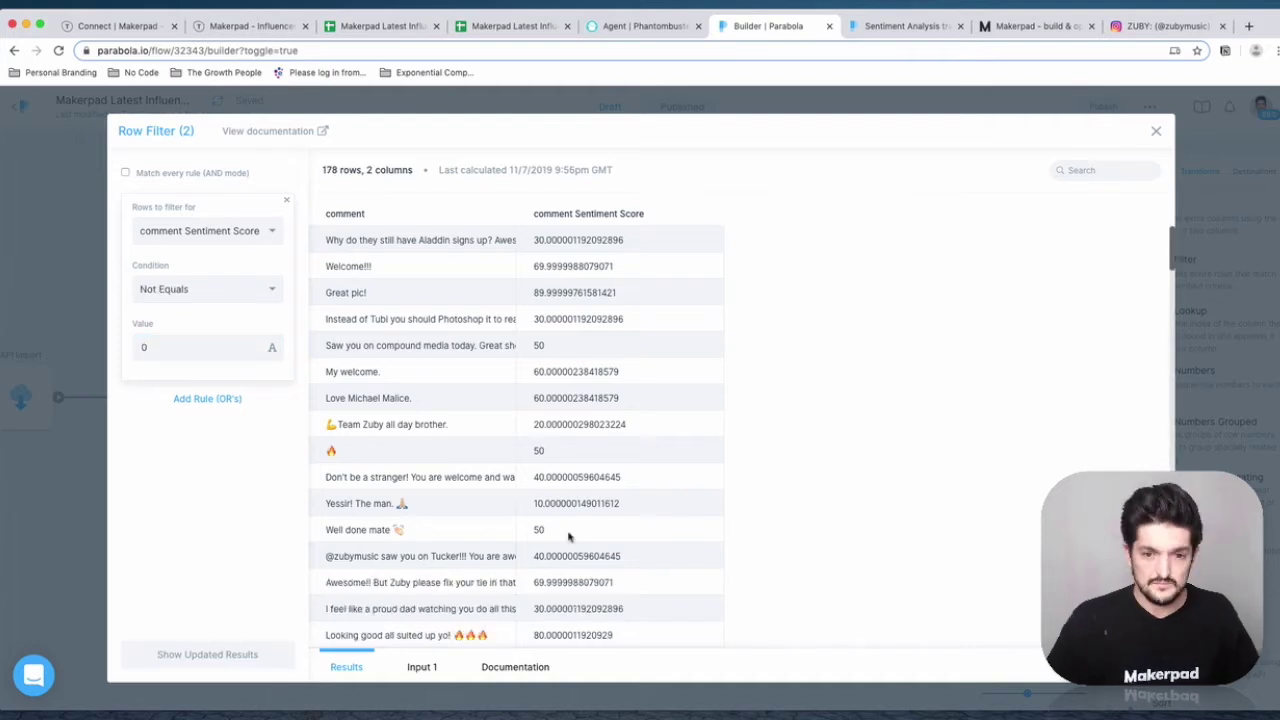
{"action": "scroll", "coordinate": [573, 528], "scroll_direction": "down", "scroll_amount": 3}
{"action": "scroll", "coordinate": [573, 528], "scroll_direction": "up", "scroll_amount": 5}
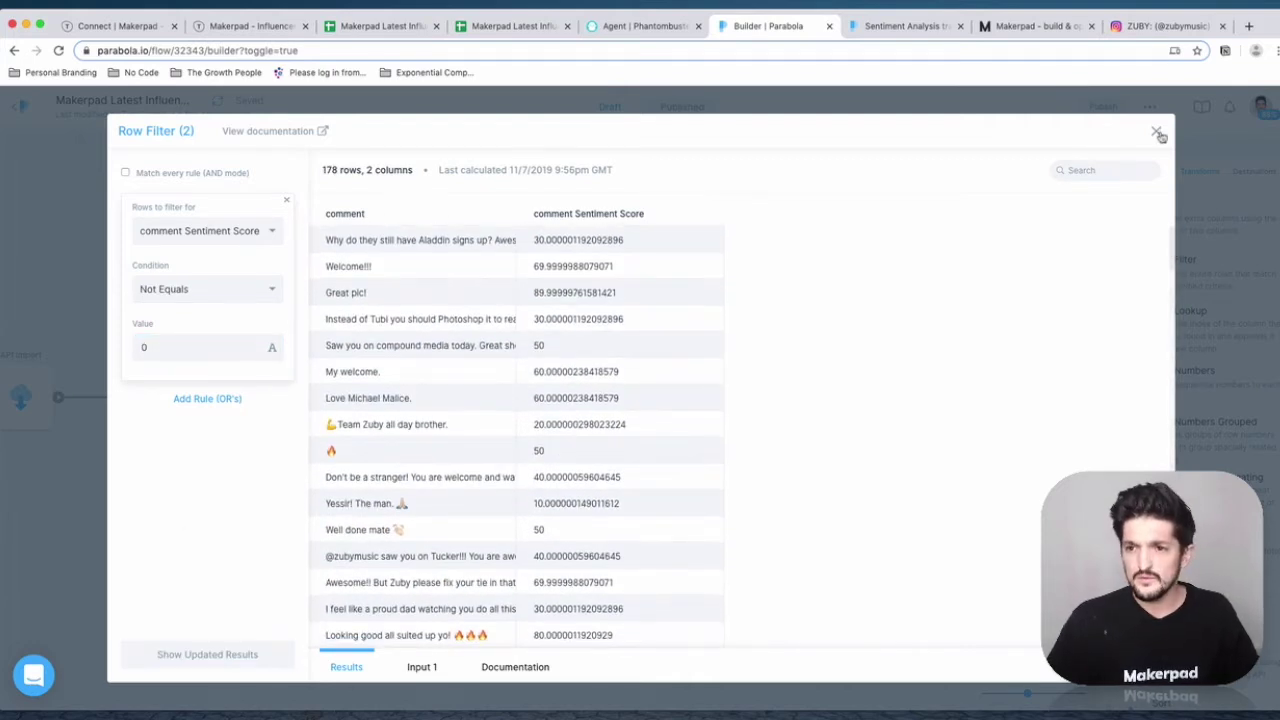
{"action": "left_click", "coordinate": [1156, 131]}
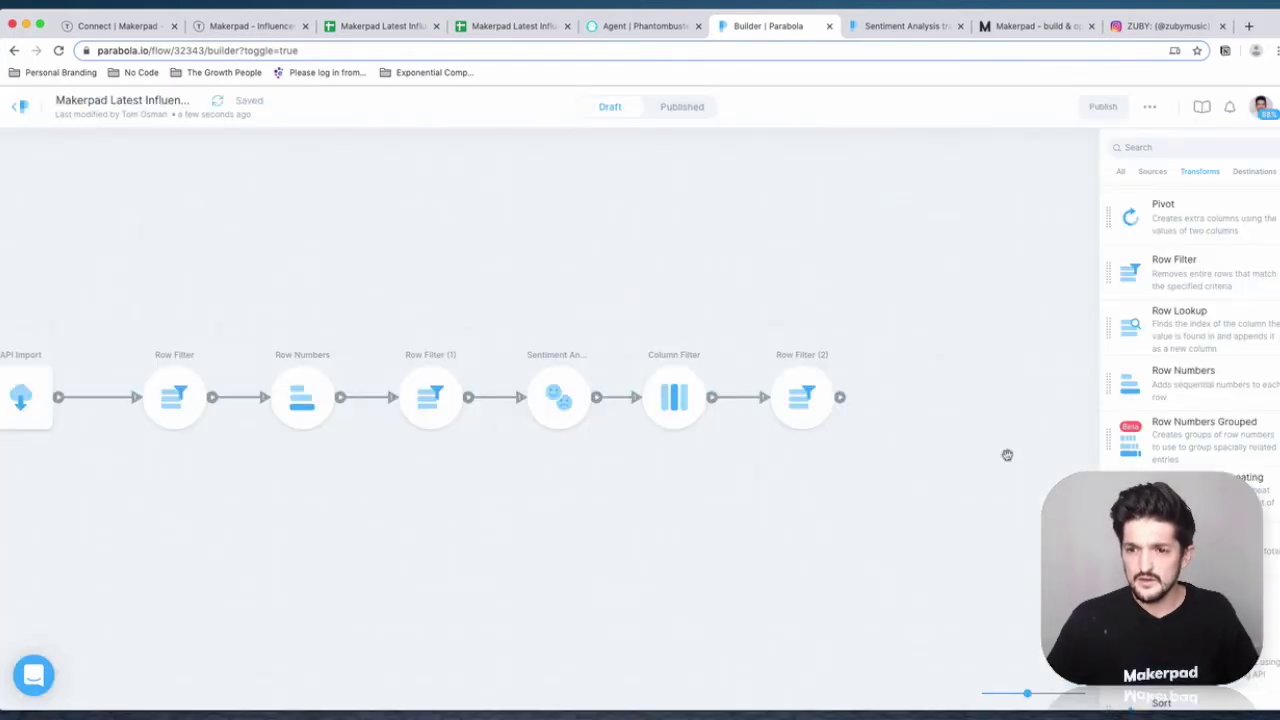
Step: Add a Google Sheets Export after the last Row Filter, overwriting Sheet1 of the Makerpad Latest Influencer Posts W/ Sentiment file
{"action": "left_click", "coordinate": [1254, 171]}
{"action": "scroll", "coordinate": [1200, 380], "scroll_direction": "down", "scroll_amount": 1}
{"action": "left_click_drag", "start_coordinate": [1270, 648], "coordinate": [935, 402]}
{"action": "left_click_drag", "start_coordinate": [851, 403], "coordinate": [940, 400]}
{"action": "scroll", "coordinate": [622, 505], "scroll_direction": "down", "scroll_amount": 5}
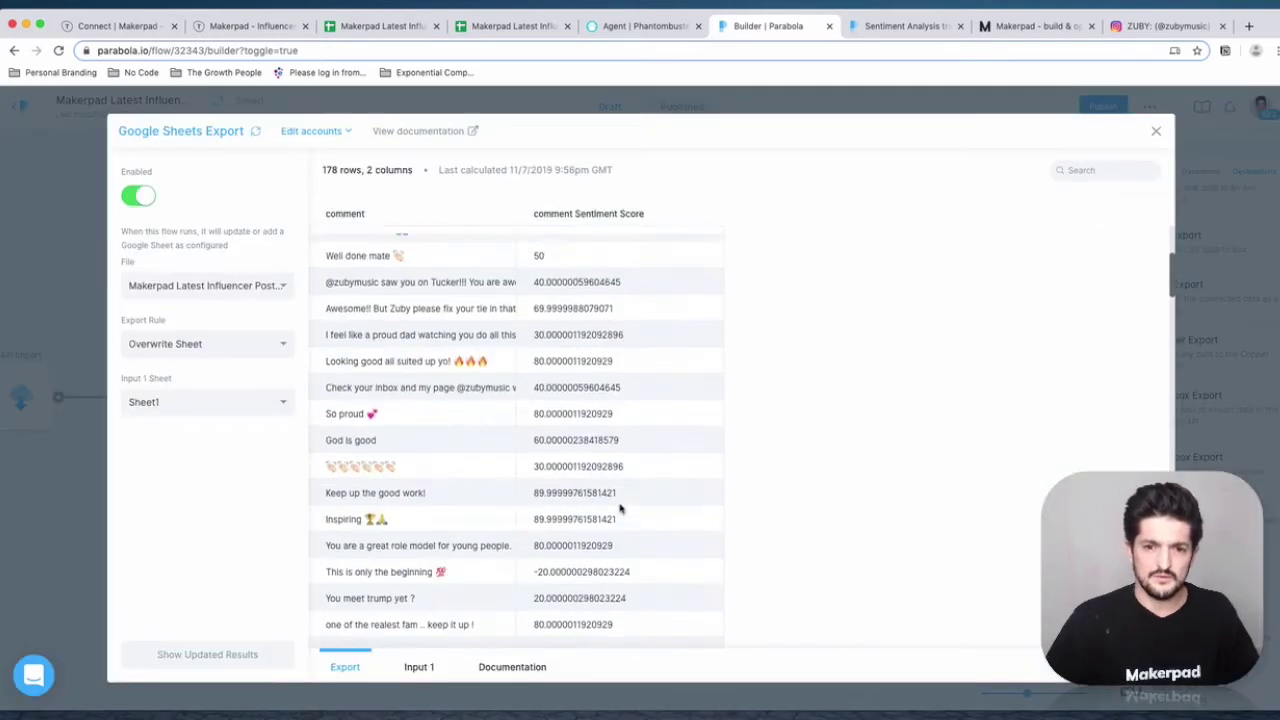
{"action": "scroll", "coordinate": [622, 505], "scroll_direction": "up", "scroll_amount": 5}
{"action": "left_click", "coordinate": [1156, 131]}
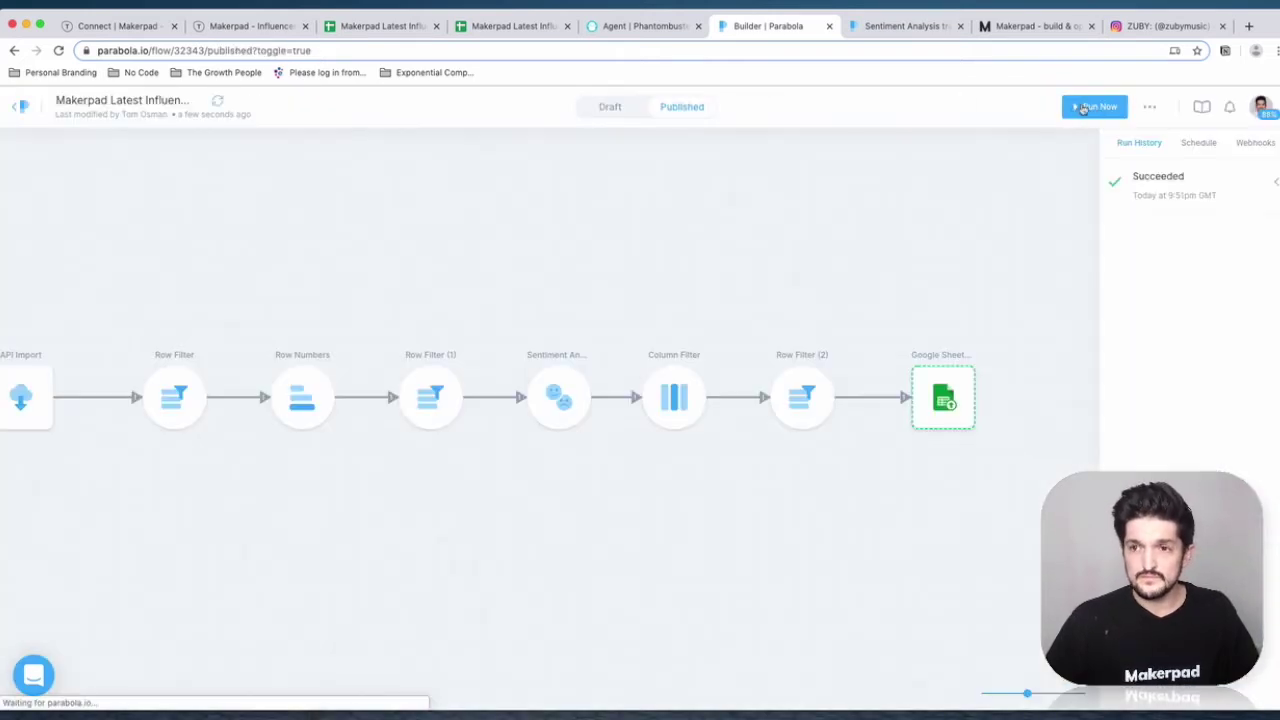
Step: Publish and run the flow with its Google Sheets Export, and review the updated data in the Google Sheets spreadsheet
{"action": "left_click", "coordinate": [1088, 108]}
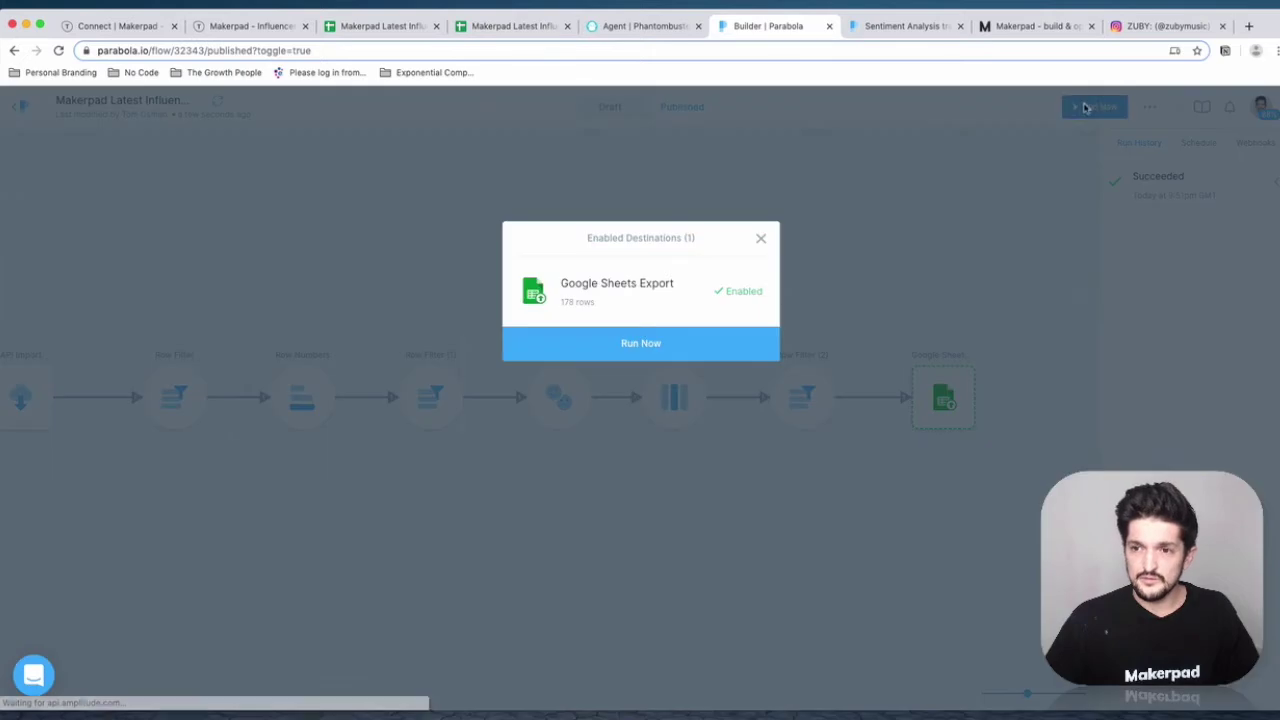
{"action": "left_click", "coordinate": [645, 345]}
{"action": "left_click", "coordinate": [526, 28]}
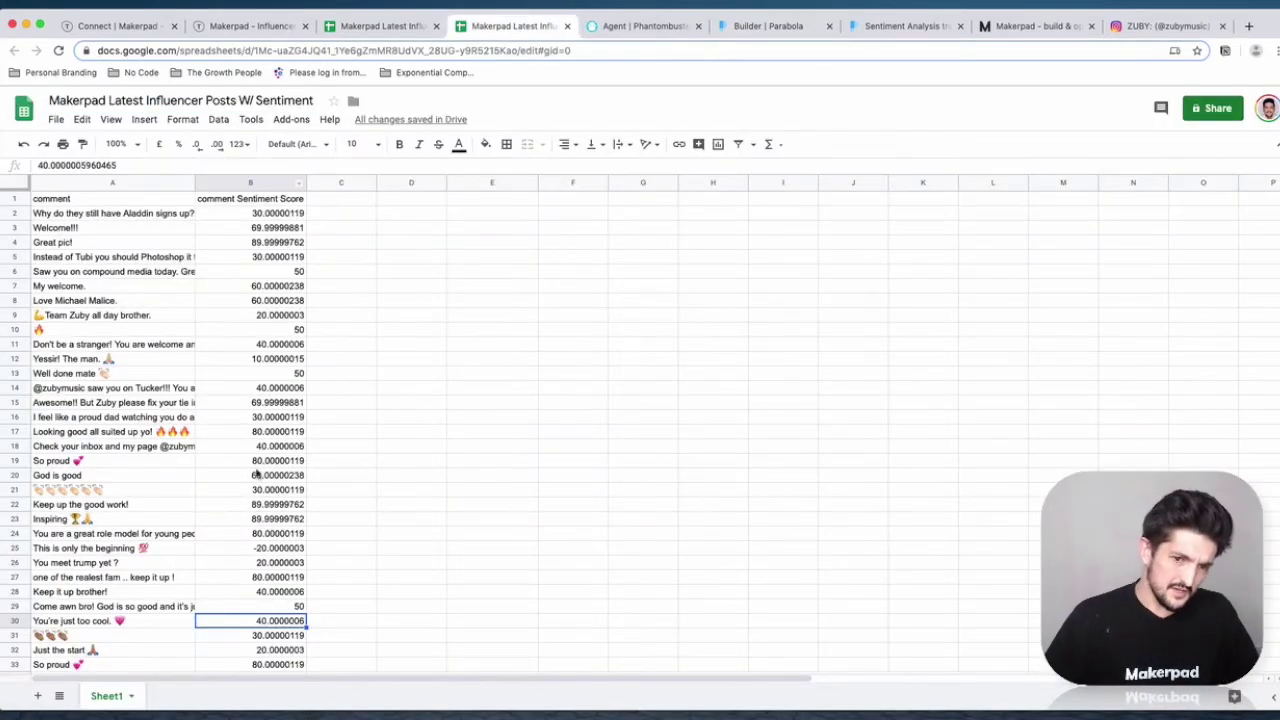
{"action": "scroll", "coordinate": [257, 472], "scroll_direction": "down", "scroll_amount": 2}
{"action": "scroll", "coordinate": [399, 227], "scroll_direction": "up", "scroll_amount": 2}
Step: Enter the heading General Sentiment in cell E1 of the sheet
{"action": "left_click", "coordinate": [476, 200]}
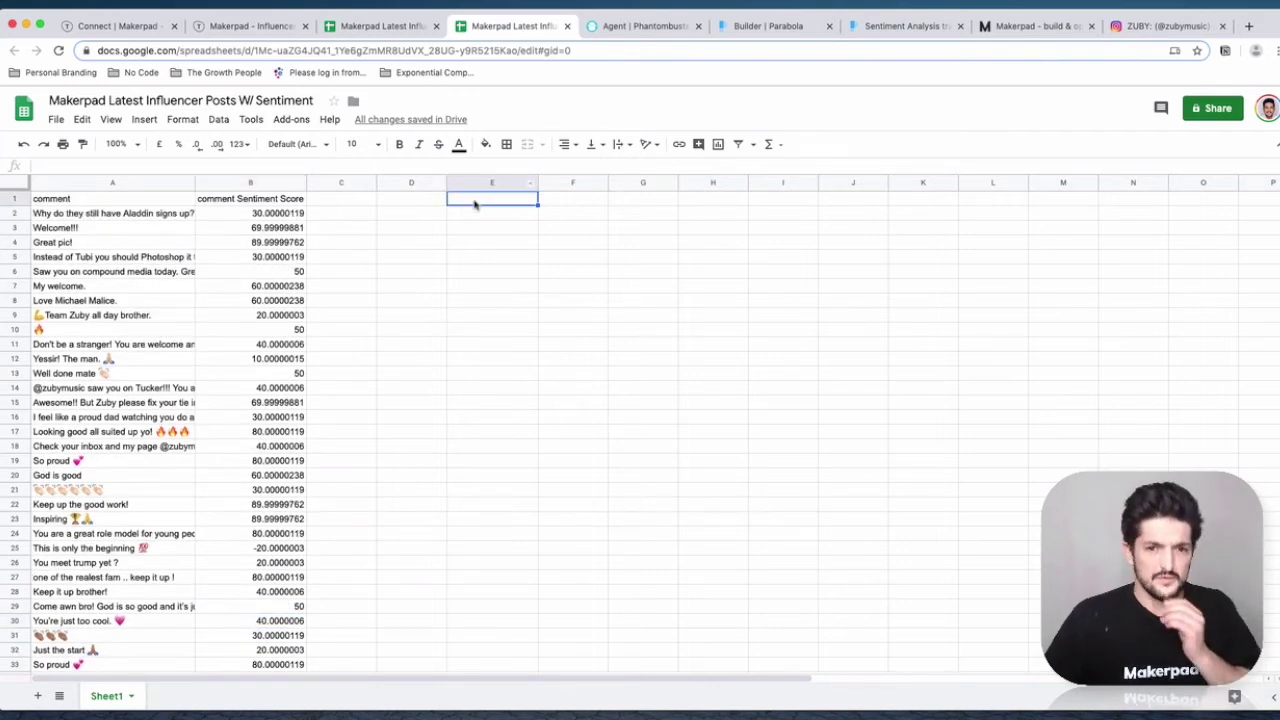
{"action": "type", "text": "Genera"}
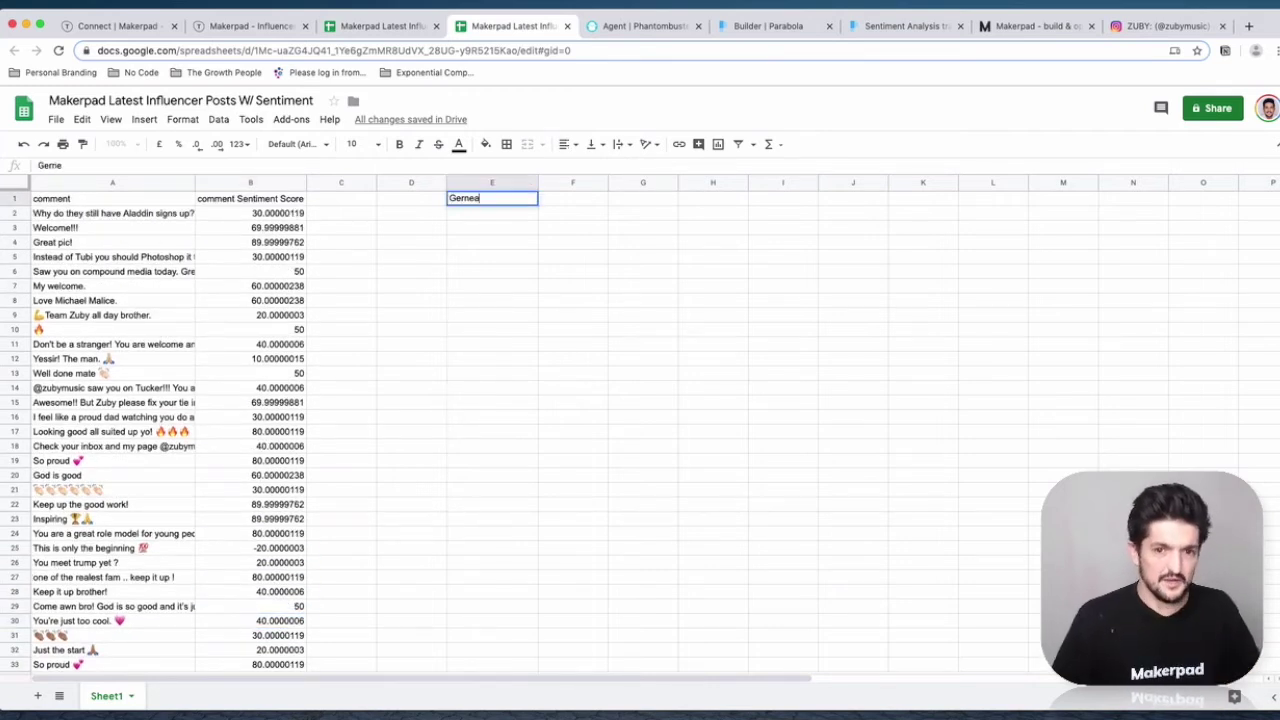
{"action": "type", "text": "eral"}
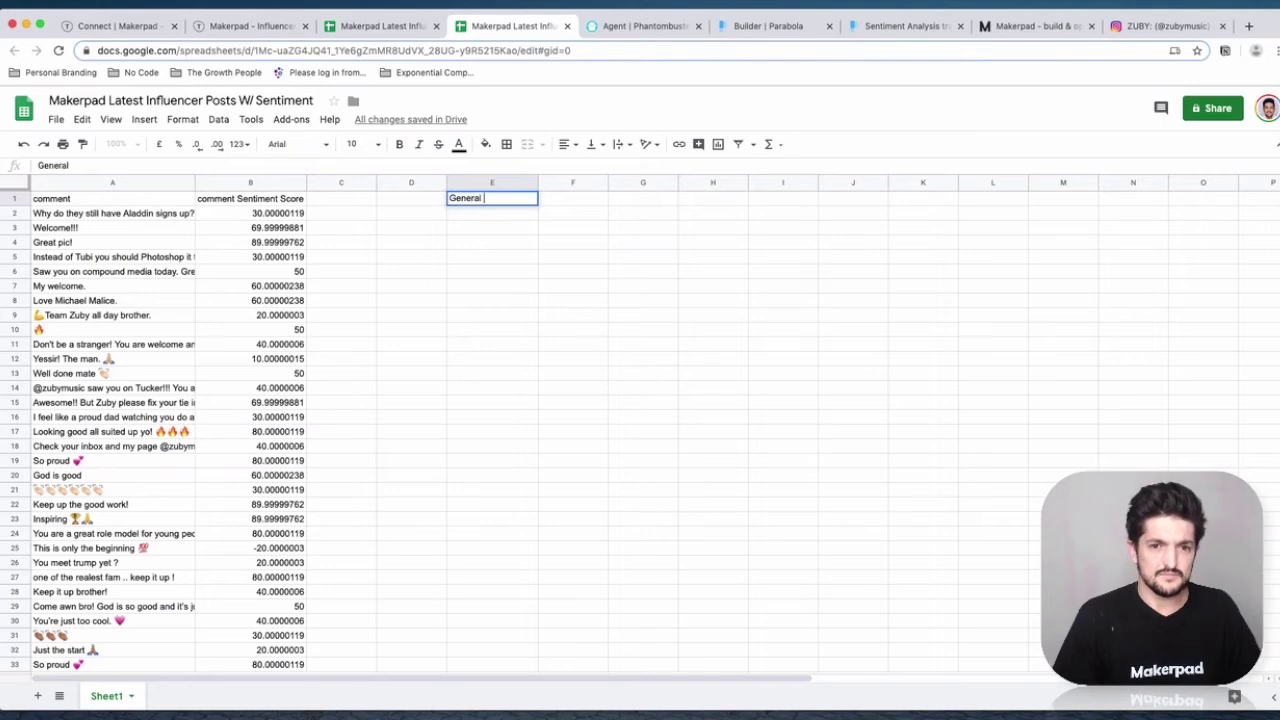
{"action": "type", "text": " Sentime"}
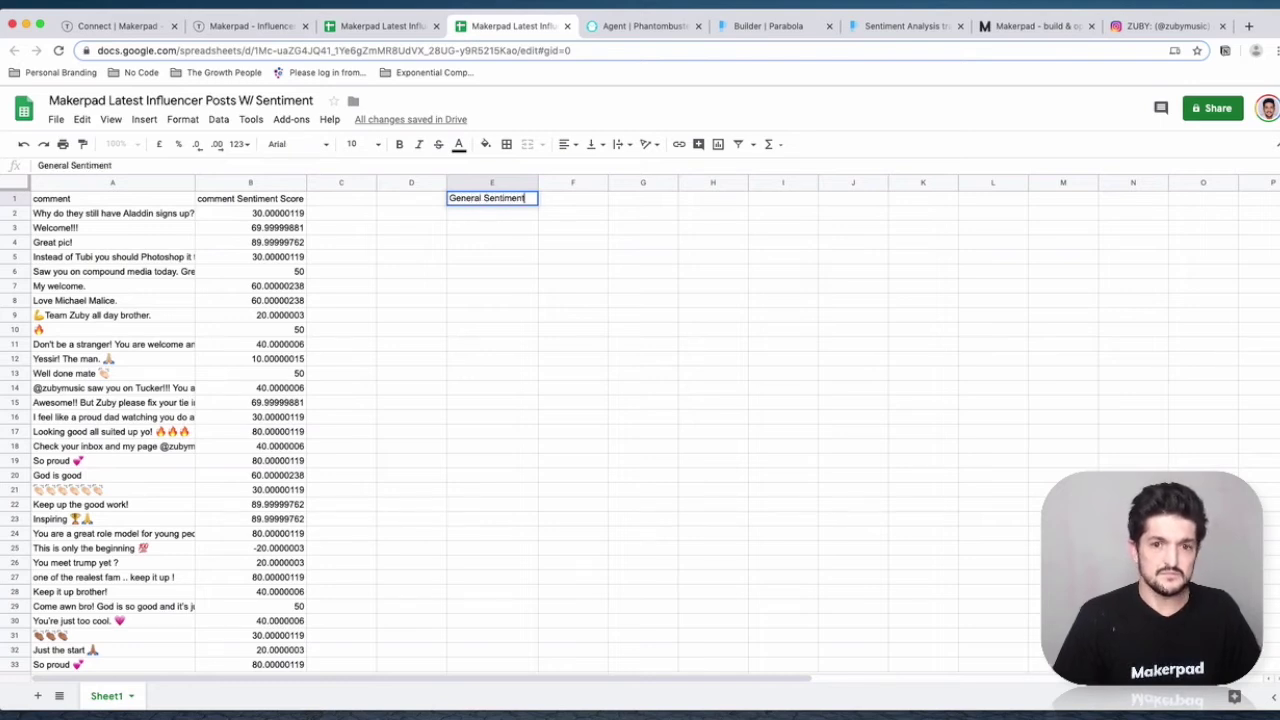
{"action": "type", "text": "nt"}
{"action": "key", "text": "Return"}
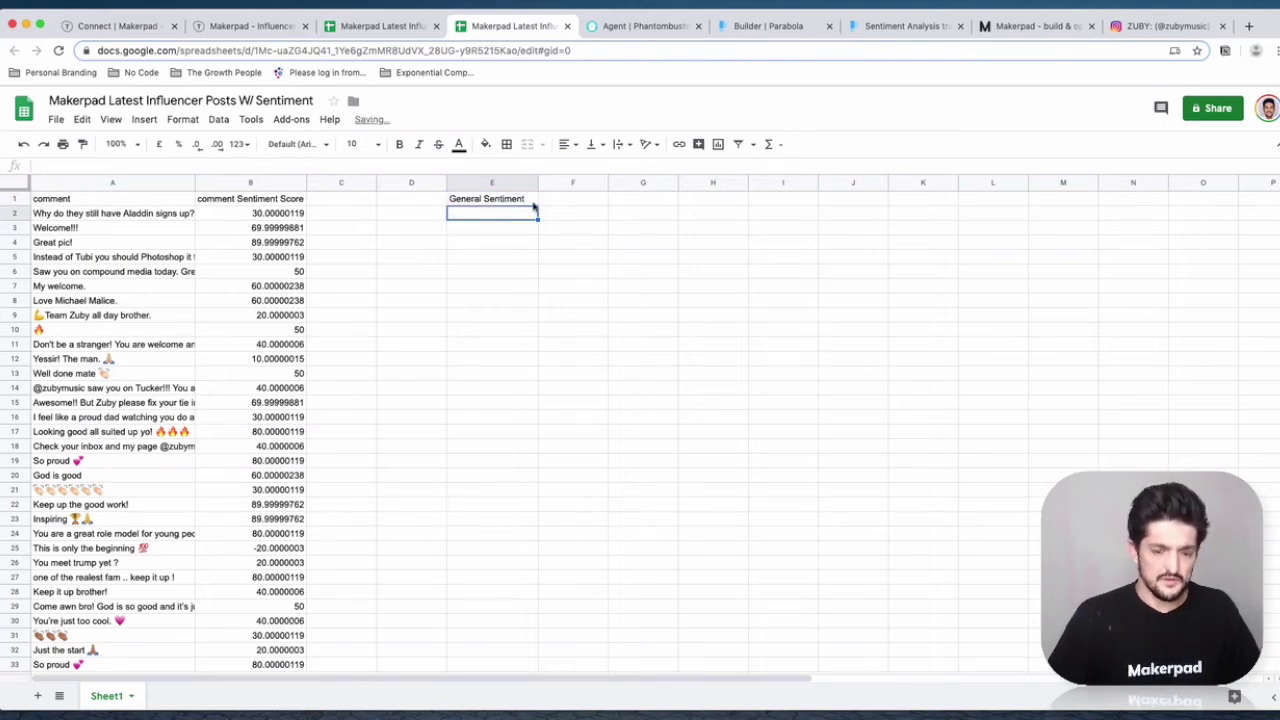
{"action": "type", "text": "=average"}
{"action": "key", "text": "Tab"}
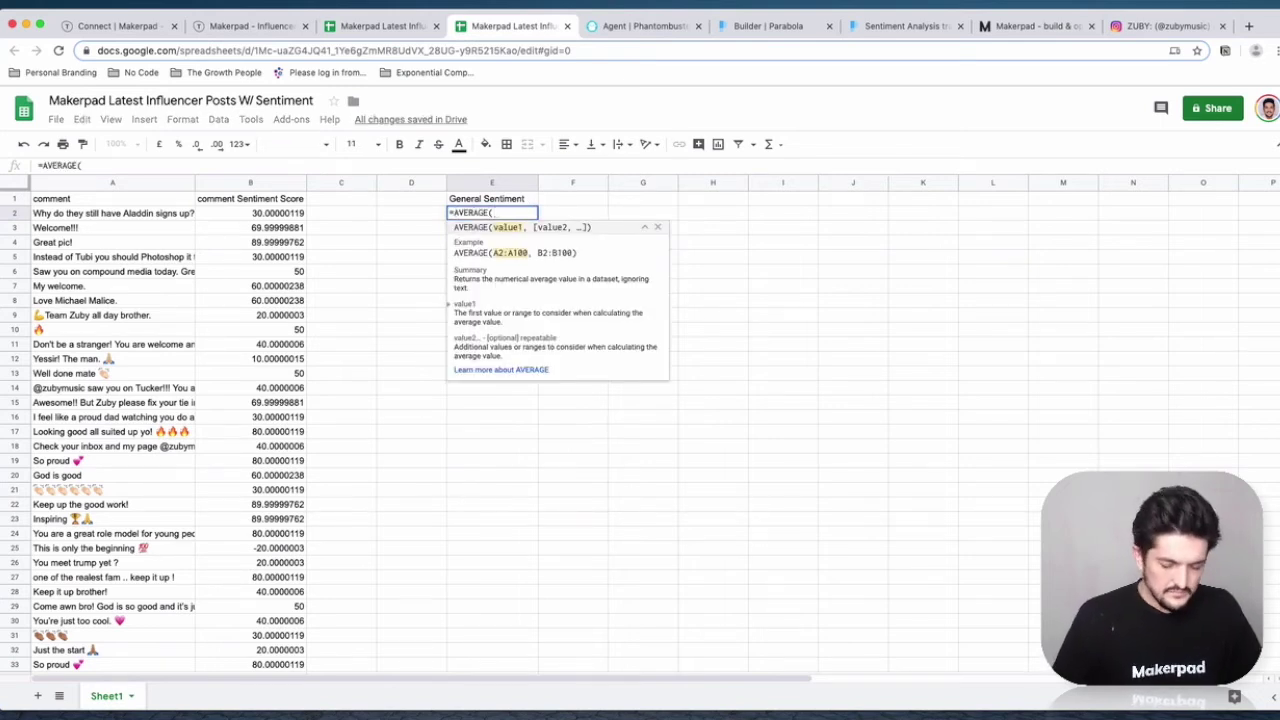
{"action": "left_click", "coordinate": [260, 183]}
{"action": "type", "text": ")"}
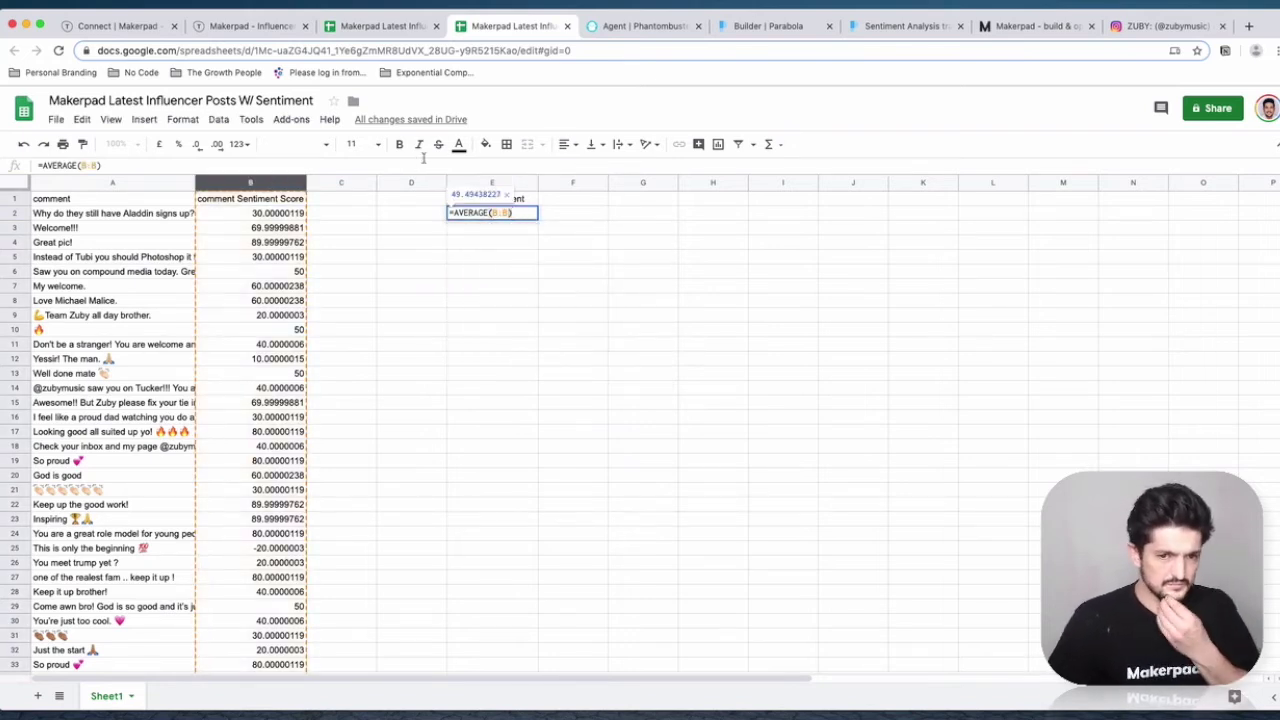
{"action": "key", "text": "BackSpace"}
{"action": "key", "text": "BackSpace"}
{"action": "key", "text": "BackSpace"}
{"action": "key", "text": "BackSpace"}
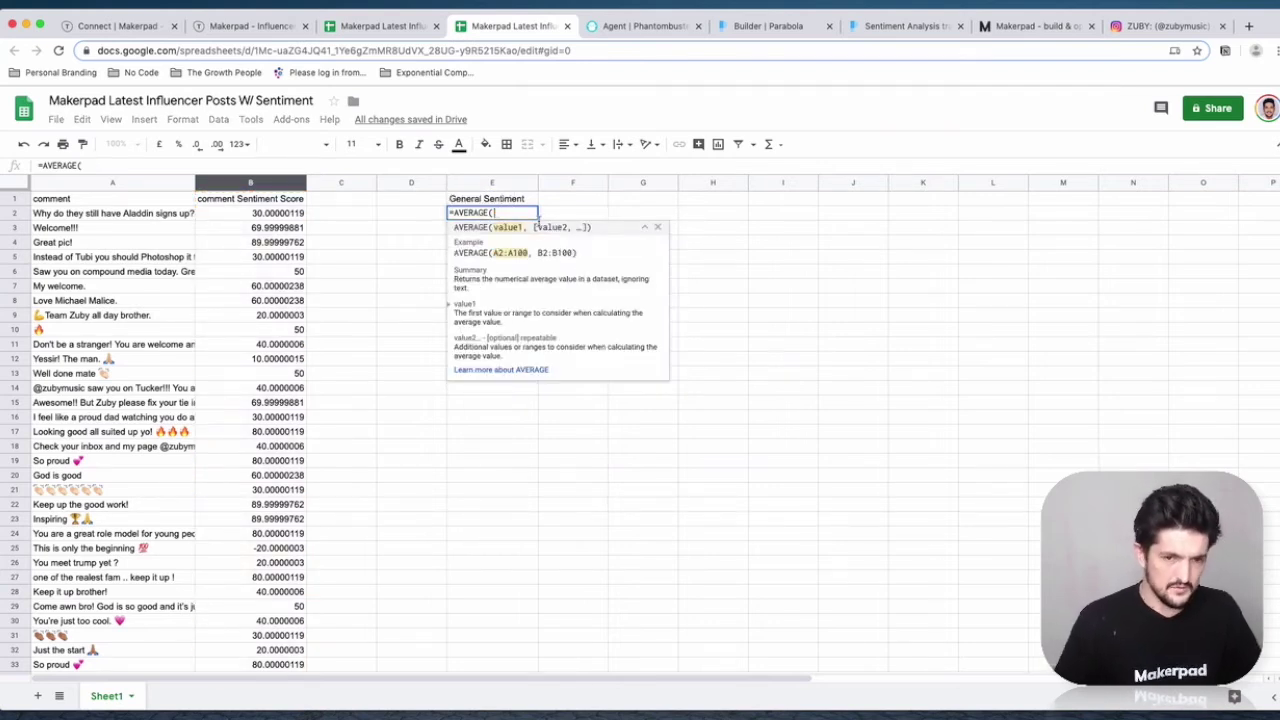
{"action": "left_click", "coordinate": [712, 256]}
{"action": "key", "text": "BackSpace"}
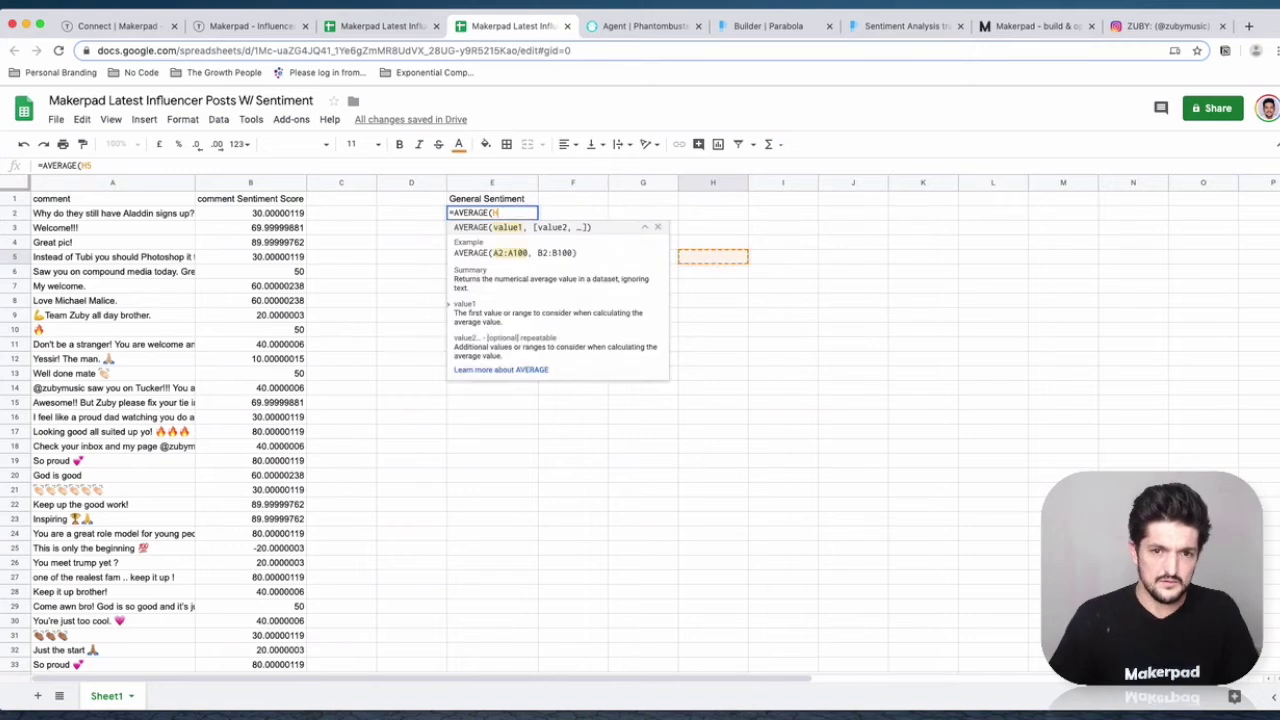
{"action": "key", "text": "BackSpace"}
{"action": "key", "text": "BackSpace"}
{"action": "key", "text": "BackSpace"}
{"action": "key", "text": "BackSpace"}
{"action": "key", "text": "BackSpace"}
{"action": "key", "text": "BackSpace"}
{"action": "key", "text": "Escape"}
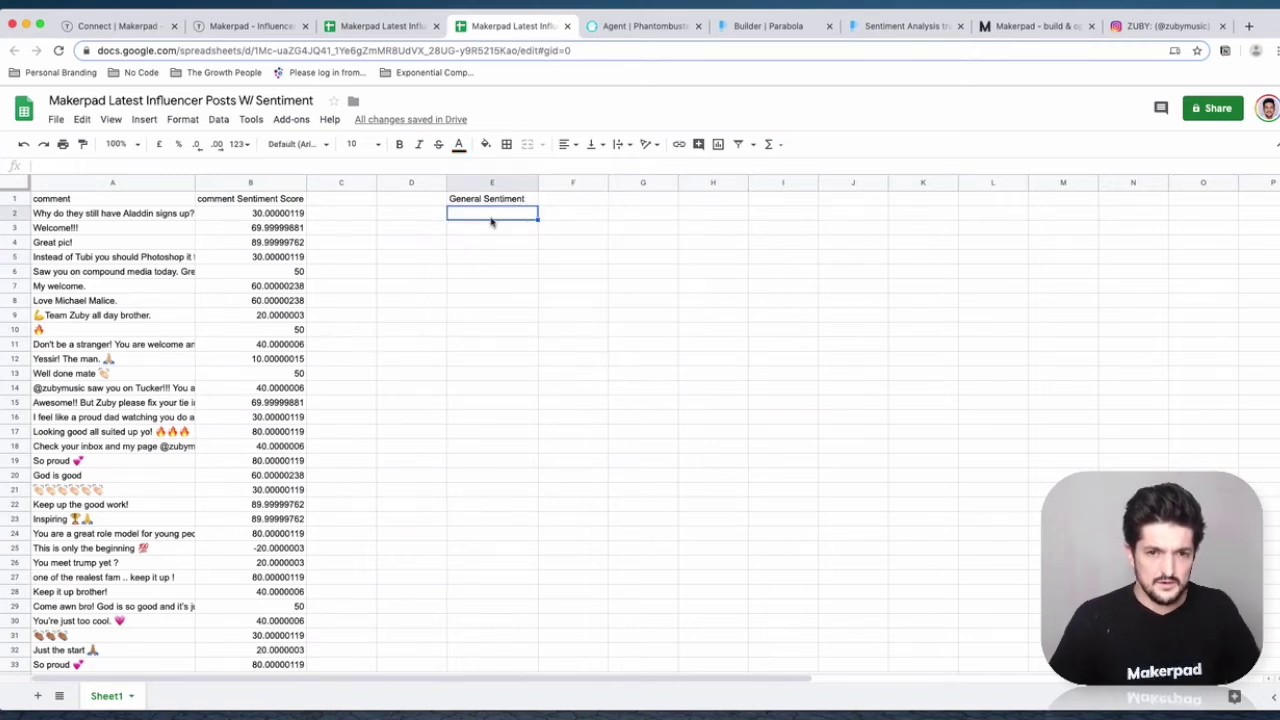
Step: Enter the formula =AVERAGE(B:B) in cell E2 to average the whole comment Sentiment Score column
{"action": "type", "text": "=avera"}
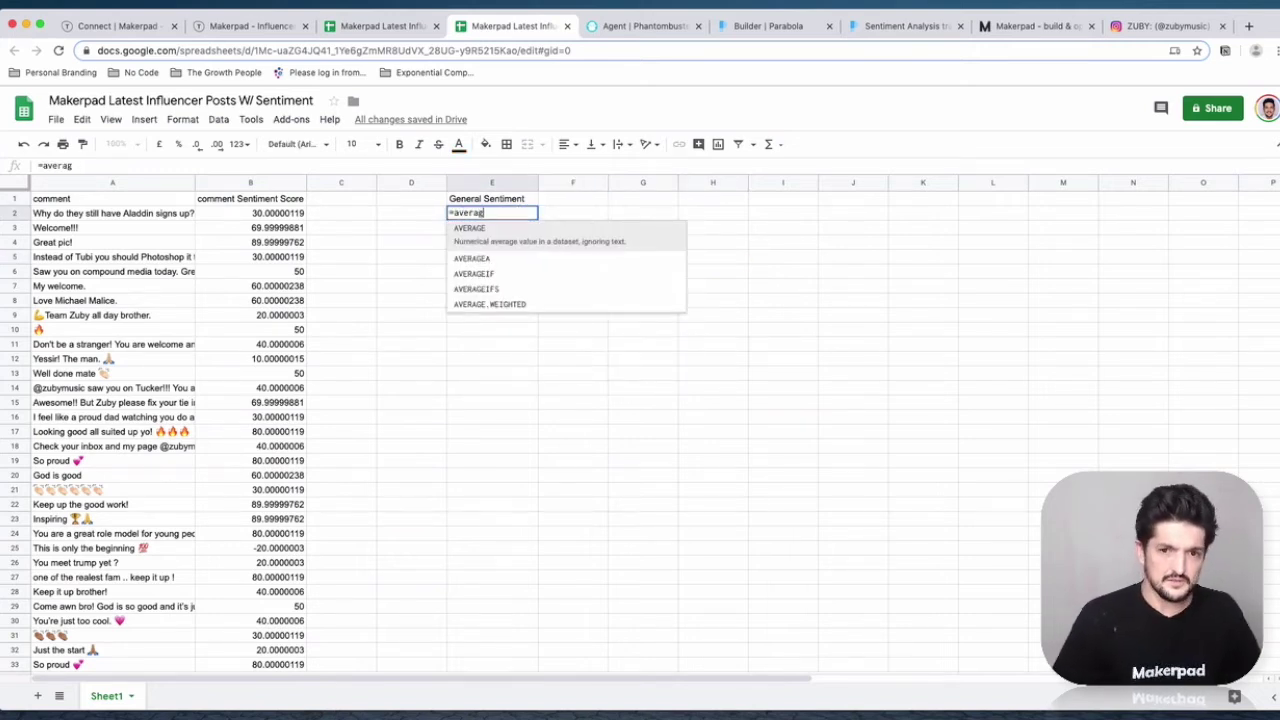
{"action": "type", "text": "g"}
{"action": "key", "text": "Tab"}
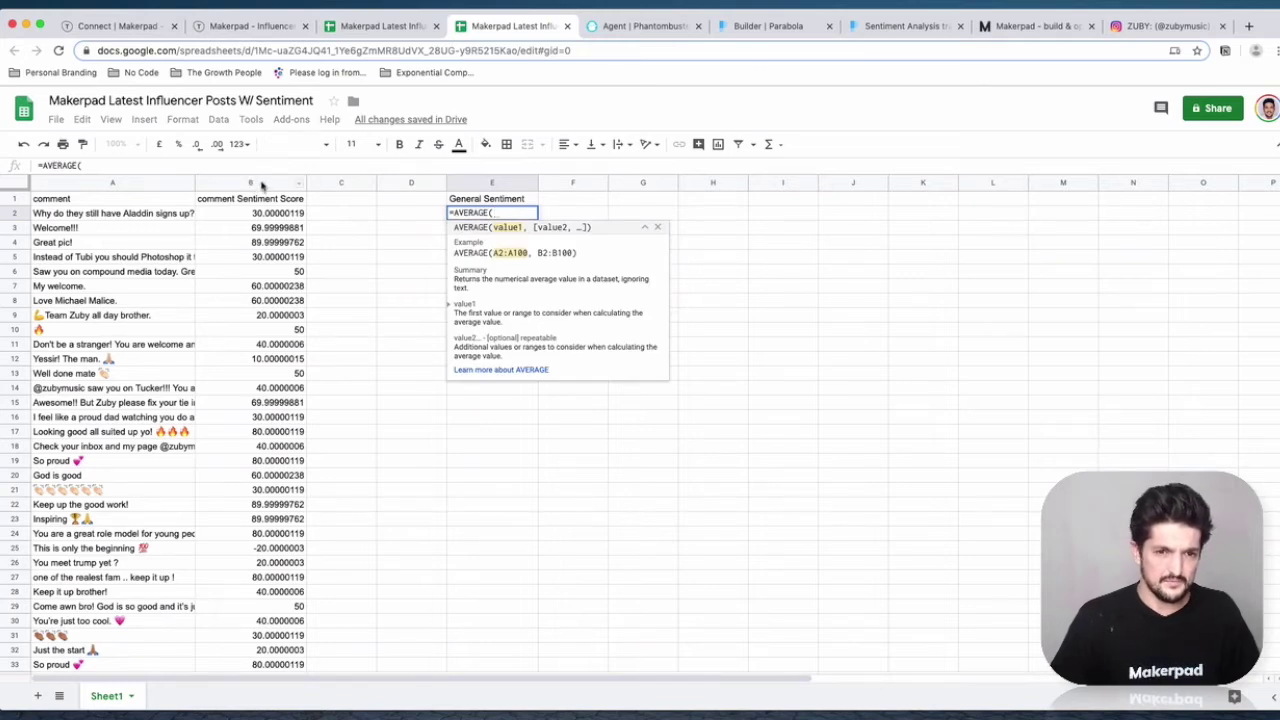
{"action": "left_click", "coordinate": [262, 185]}
{"action": "type", "text": ")"}
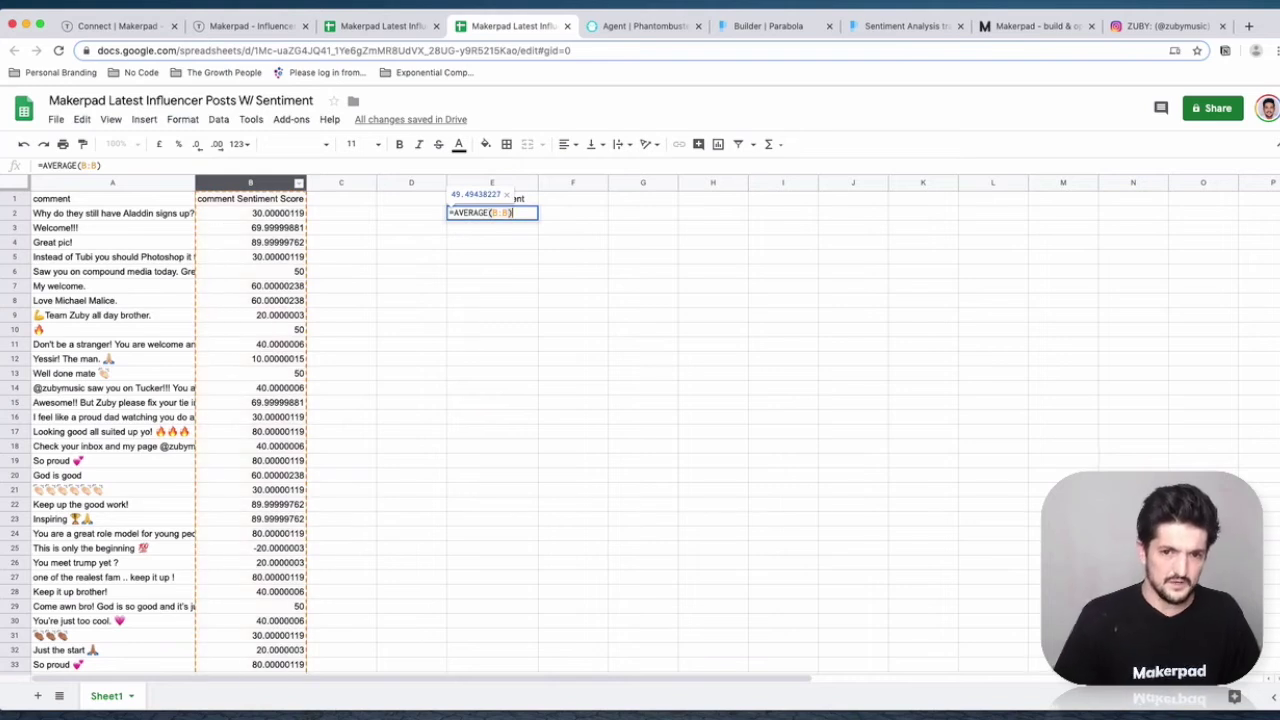
{"action": "key", "text": "Return"}
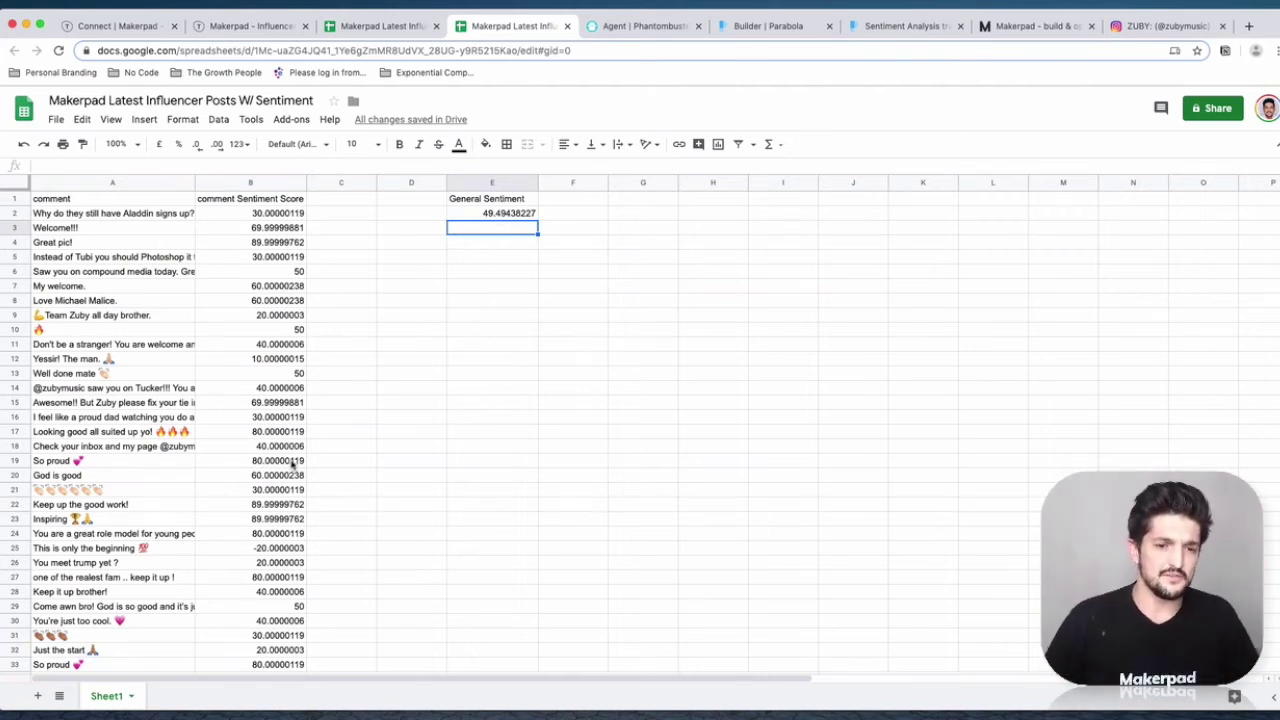
Step: Review the comments and their sentiment scores down the sheet, and inspect the average formula under General Sentiment
{"action": "scroll", "coordinate": [289, 464], "scroll_direction": "down", "scroll_amount": 5}
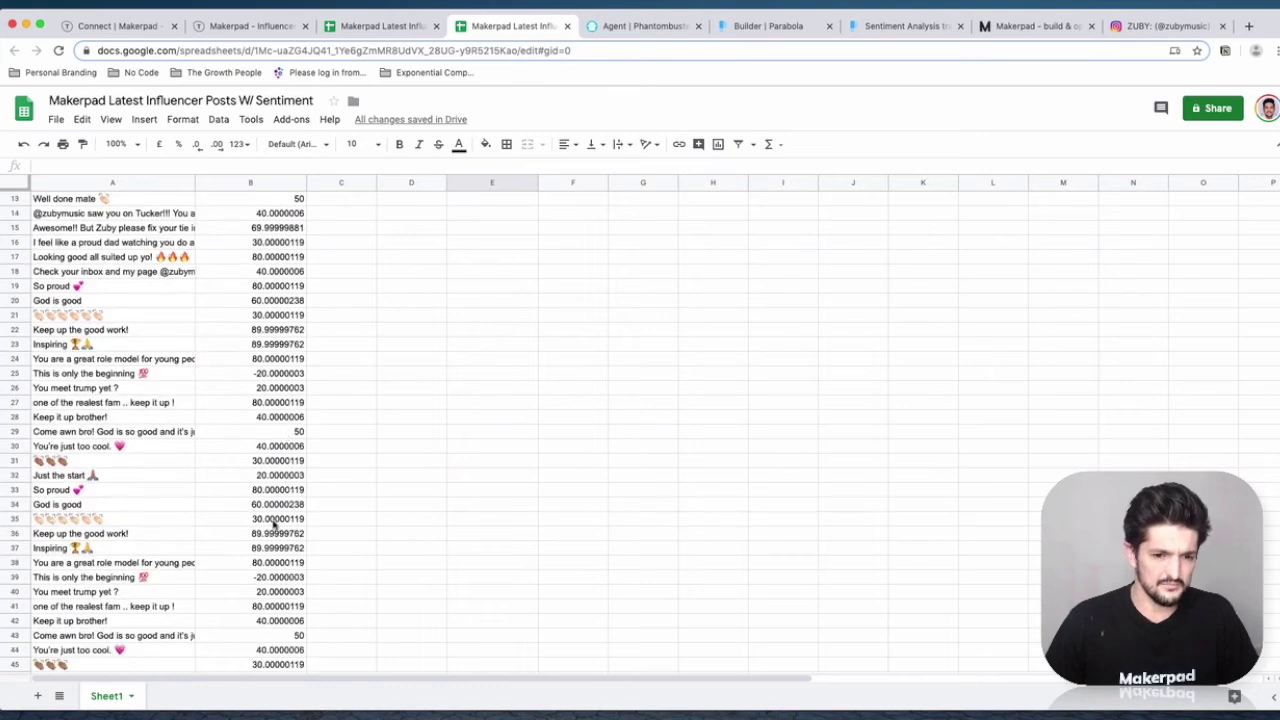
{"action": "scroll", "coordinate": [272, 585], "scroll_direction": "up", "scroll_amount": 4}
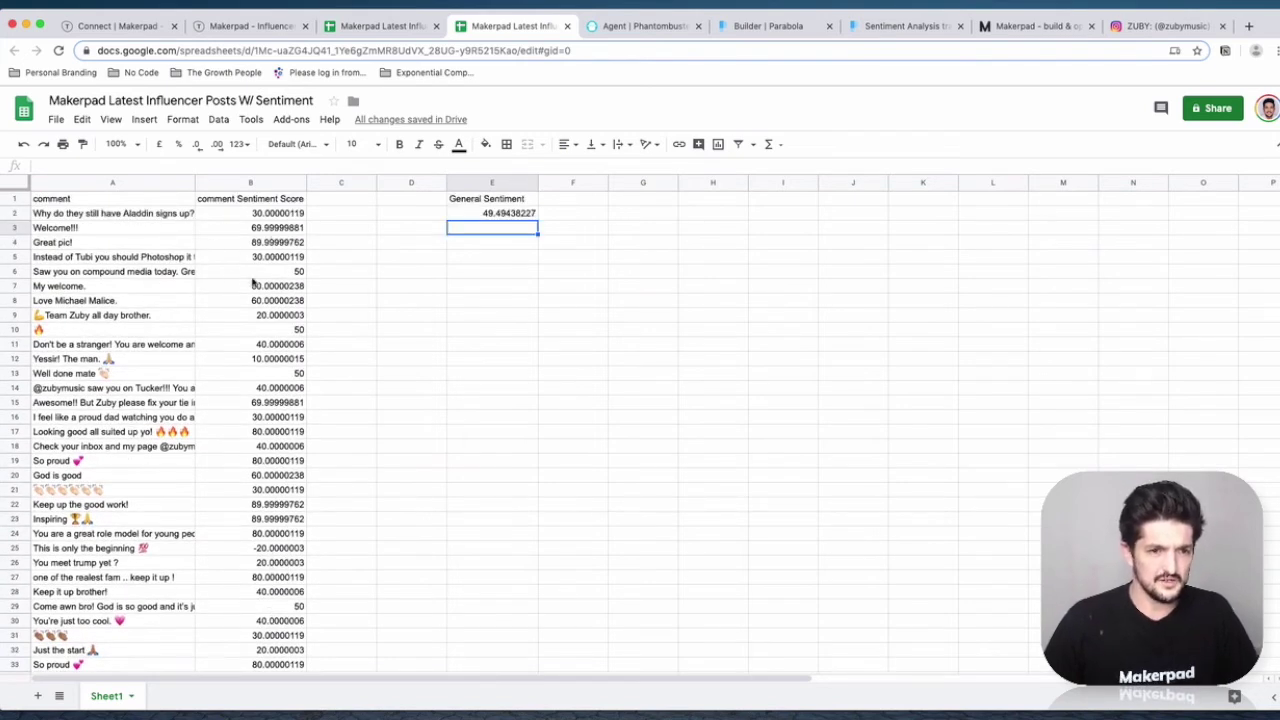
{"action": "scroll", "coordinate": [267, 433], "scroll_direction": "down", "scroll_amount": 2}
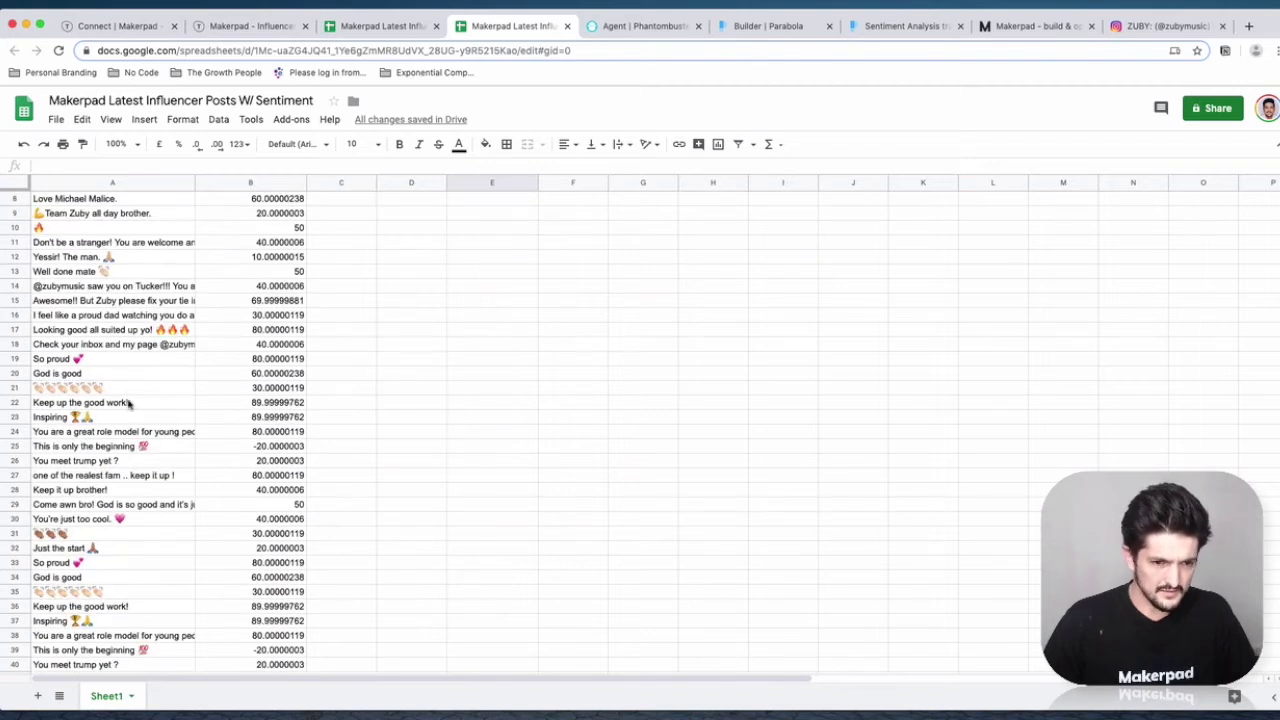
{"action": "scroll", "coordinate": [286, 451], "scroll_direction": "down", "scroll_amount": 3}
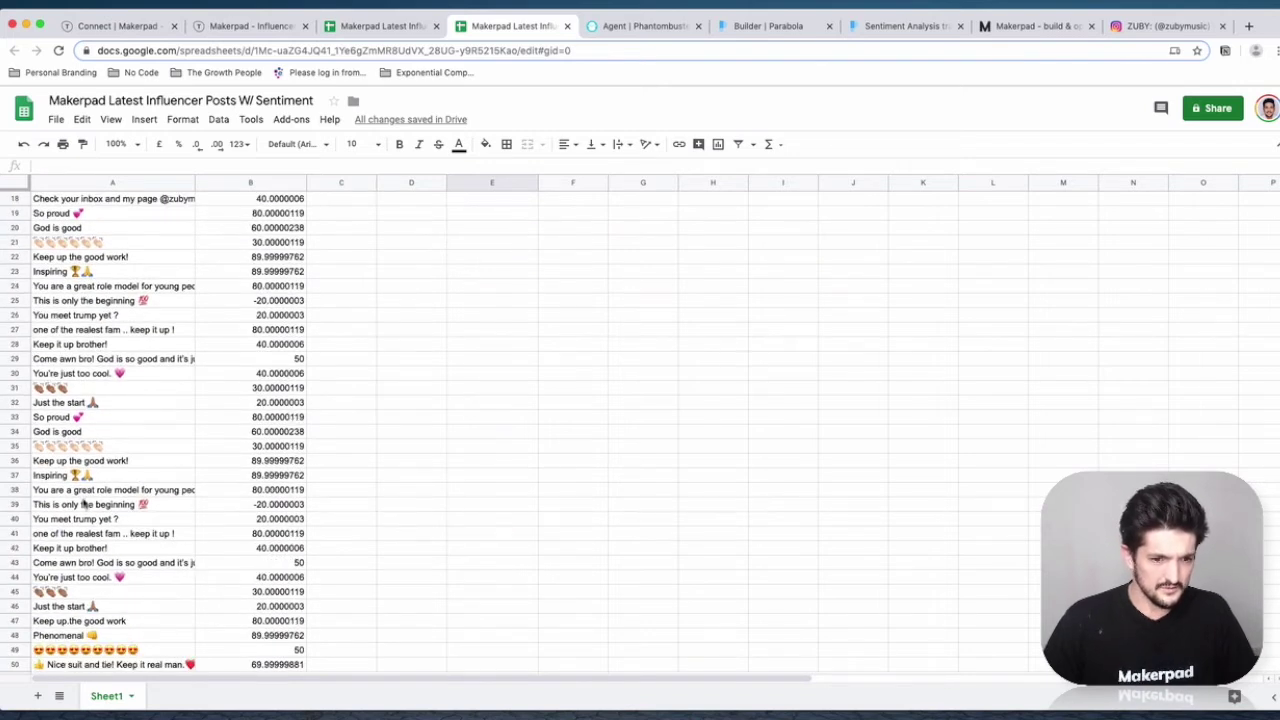
{"action": "scroll", "coordinate": [188, 518], "scroll_direction": "down", "scroll_amount": 3}
{"action": "scroll", "coordinate": [285, 593], "scroll_direction": "down", "scroll_amount": 5}
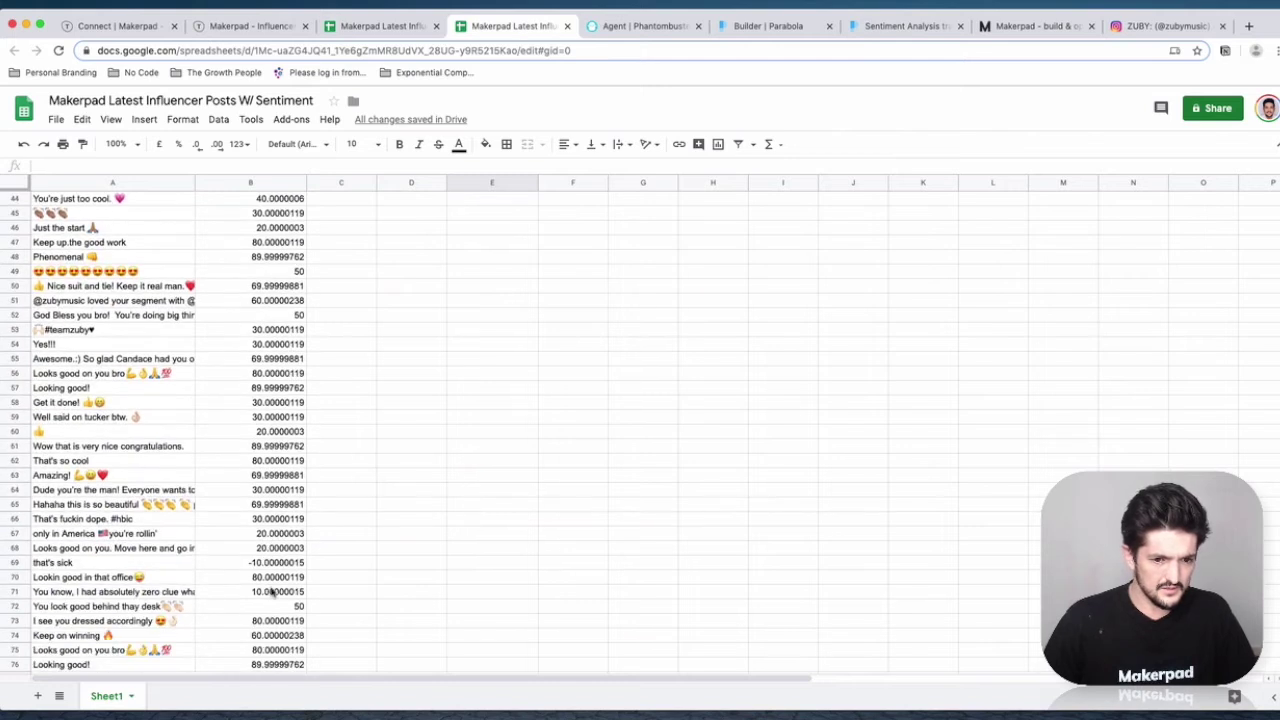
{"action": "scroll", "coordinate": [272, 594], "scroll_direction": "down", "scroll_amount": 8}
{"action": "scroll", "coordinate": [269, 590], "scroll_direction": "up", "scroll_amount": 4}
{"action": "scroll", "coordinate": [269, 590], "scroll_direction": "up", "scroll_amount": 19}
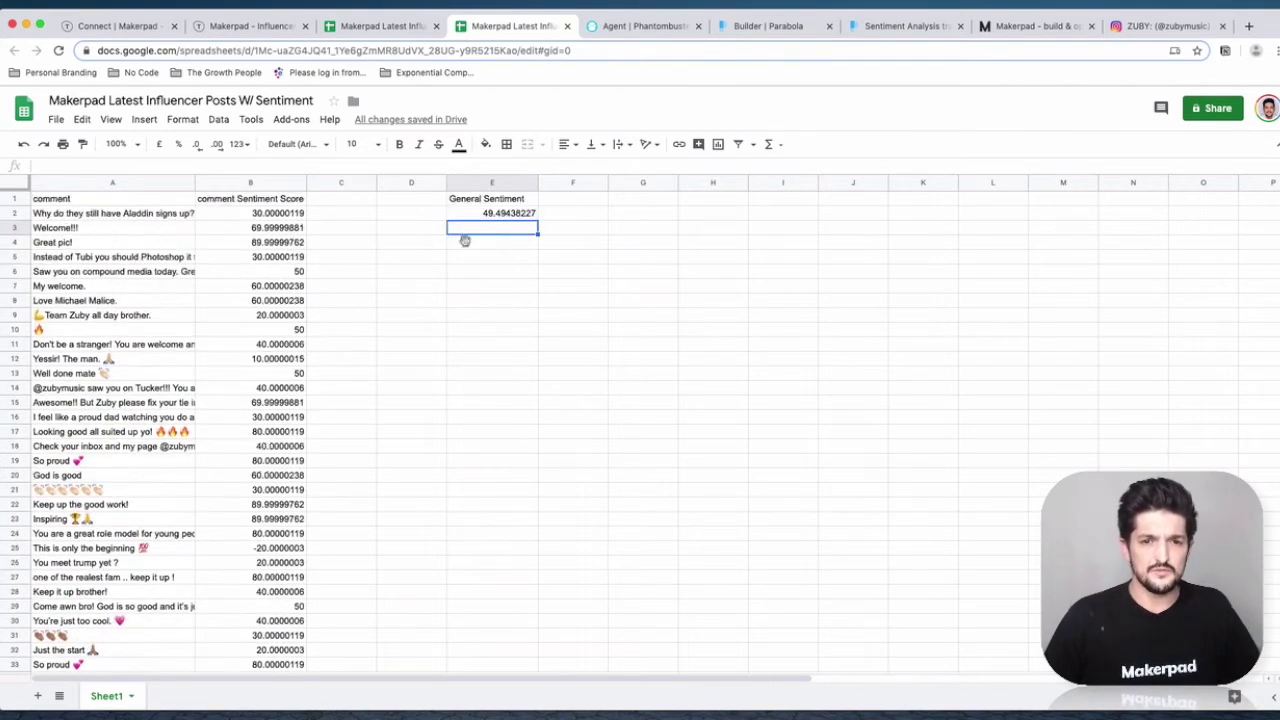
{"action": "left_click", "coordinate": [530, 212]}
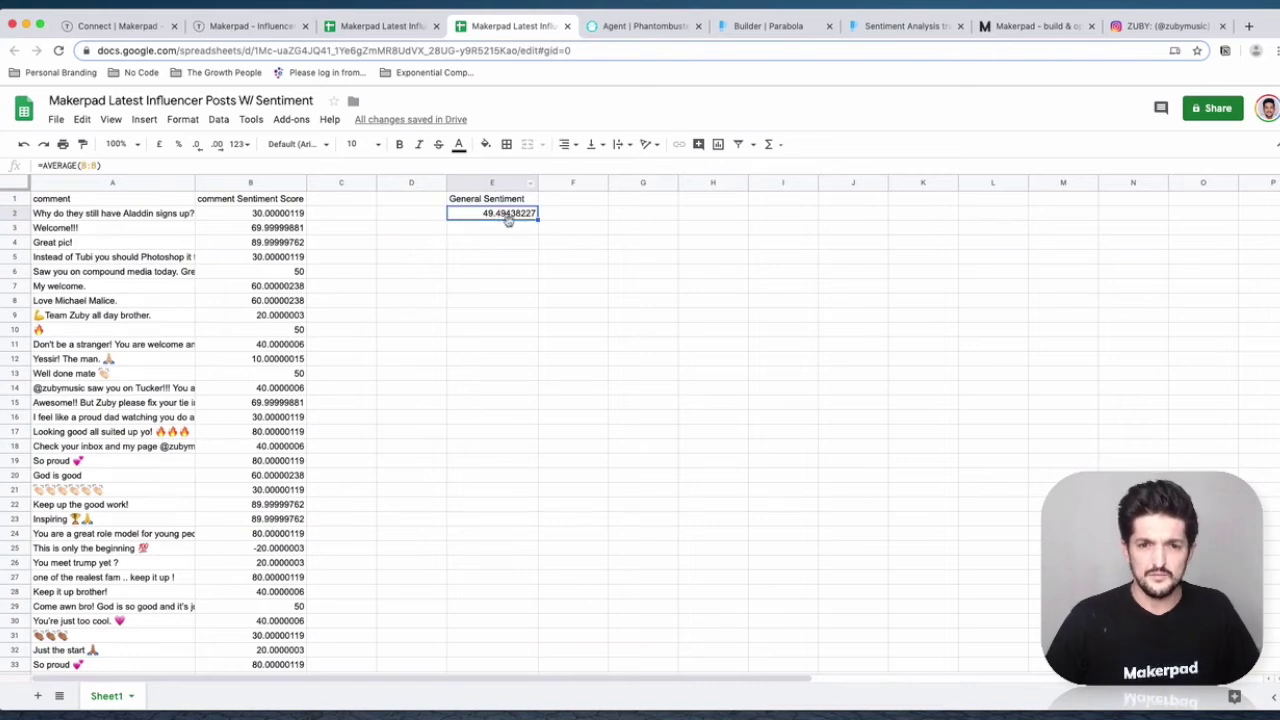
{"action": "mouse_move", "coordinate": [540, 213]}
{"action": "left_mouse_down"}
{"action": "mouse_move", "coordinate": [575, 214]}
{"action": "mouse_move", "coordinate": [530, 214]}
{"action": "left_mouse_up"}
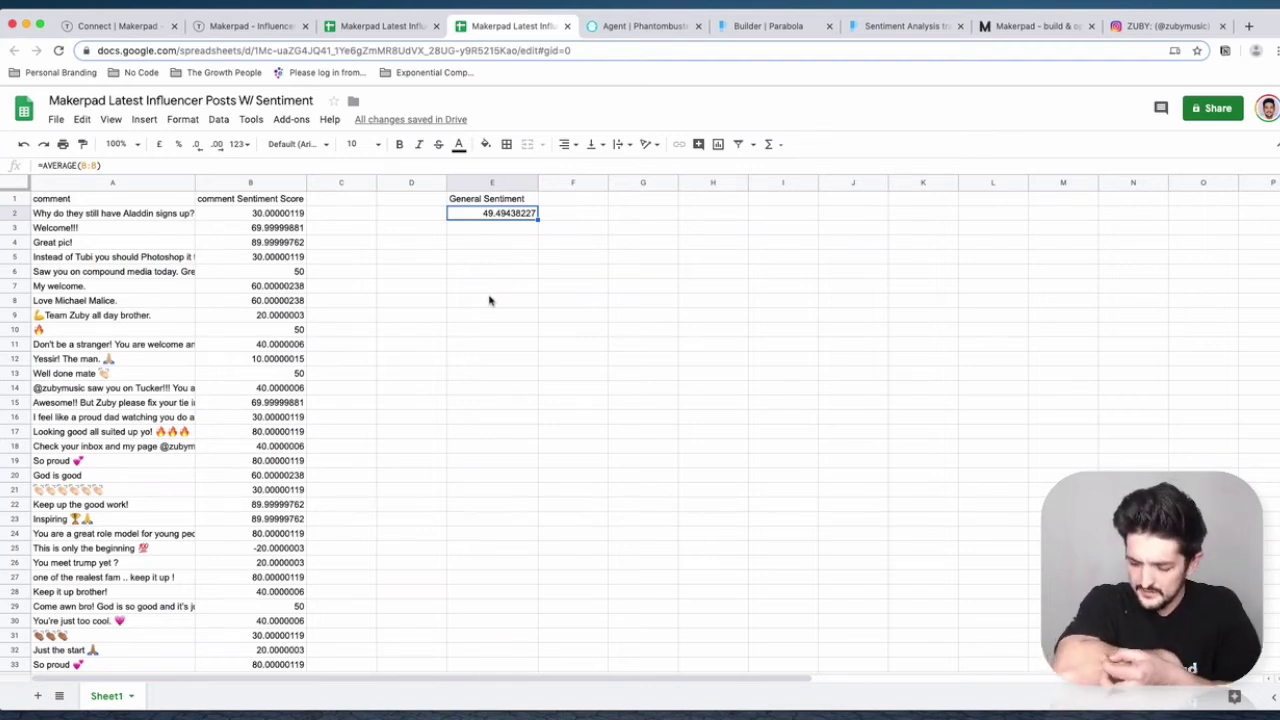
{"action": "left_click", "coordinate": [567, 213]}
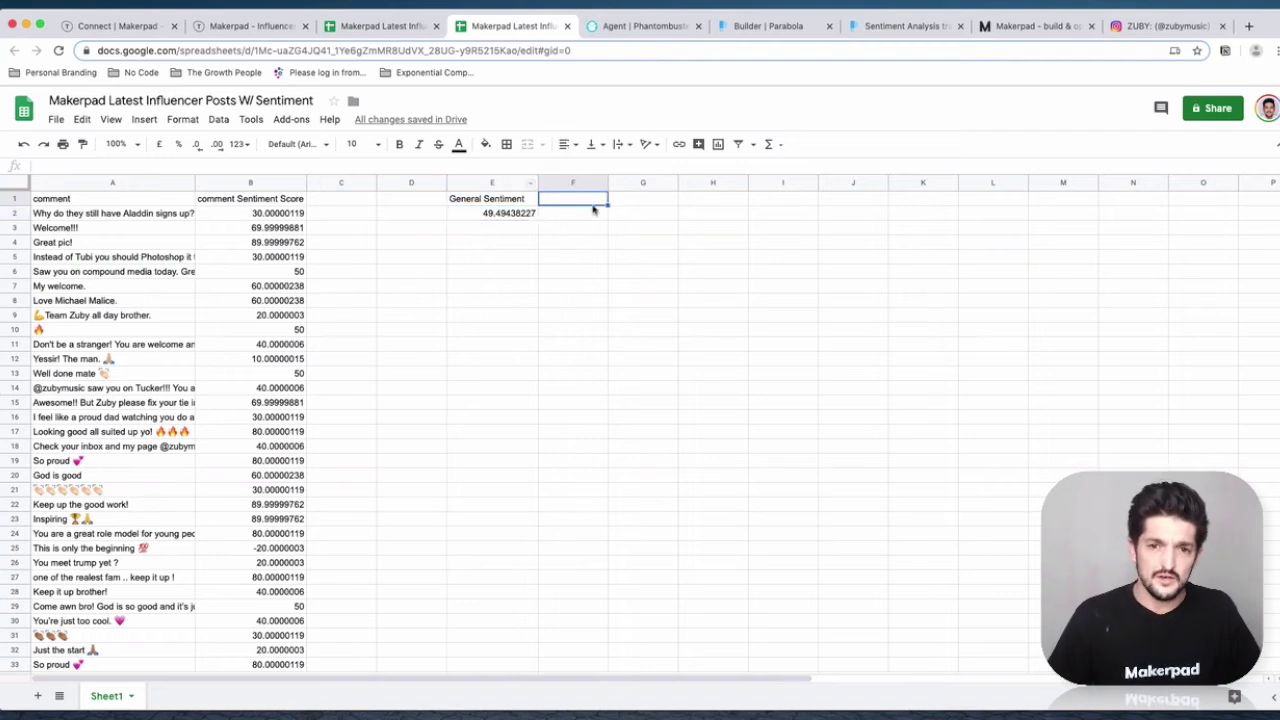
{"action": "left_click", "coordinate": [511, 217]}
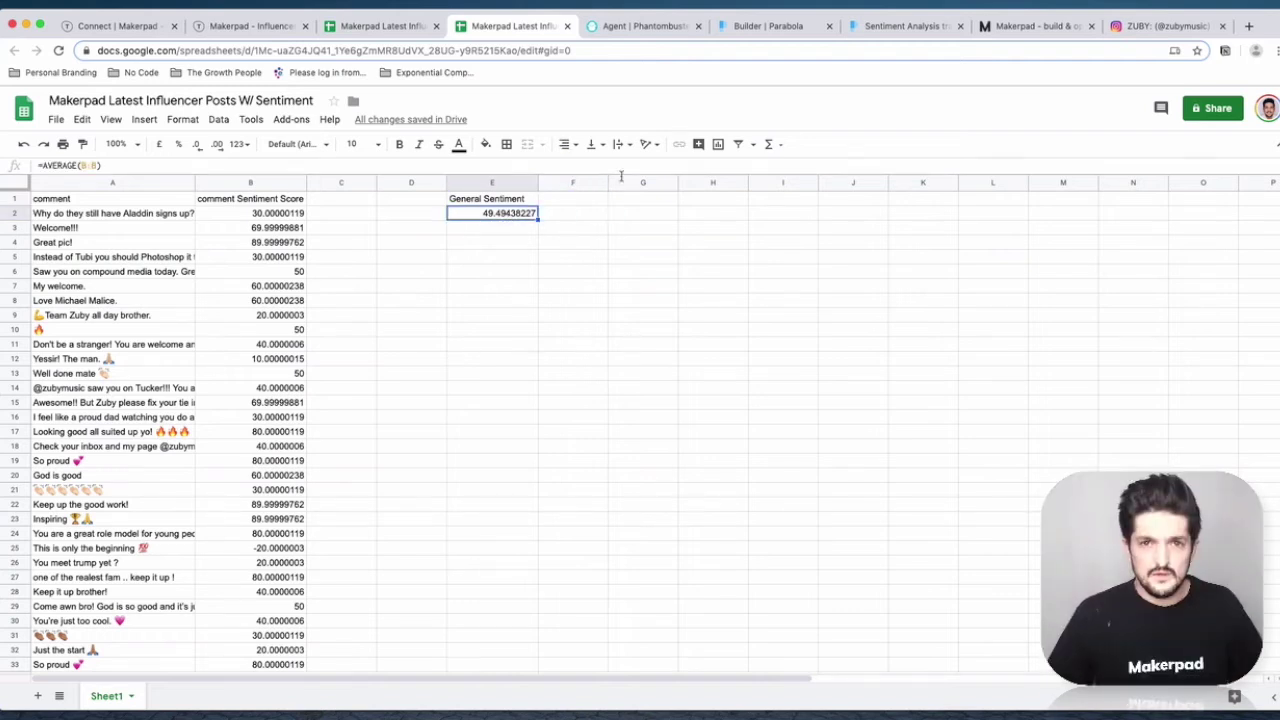
Step: Switch to the Notion checklist and check off the API, format/filter/combine, sentiment analysis and averaging formula steps, then return to the spreadsheet
{"action": "mouse_move", "coordinate": [768, 712]}
{"action": "left_click", "coordinate": [695, 706]}
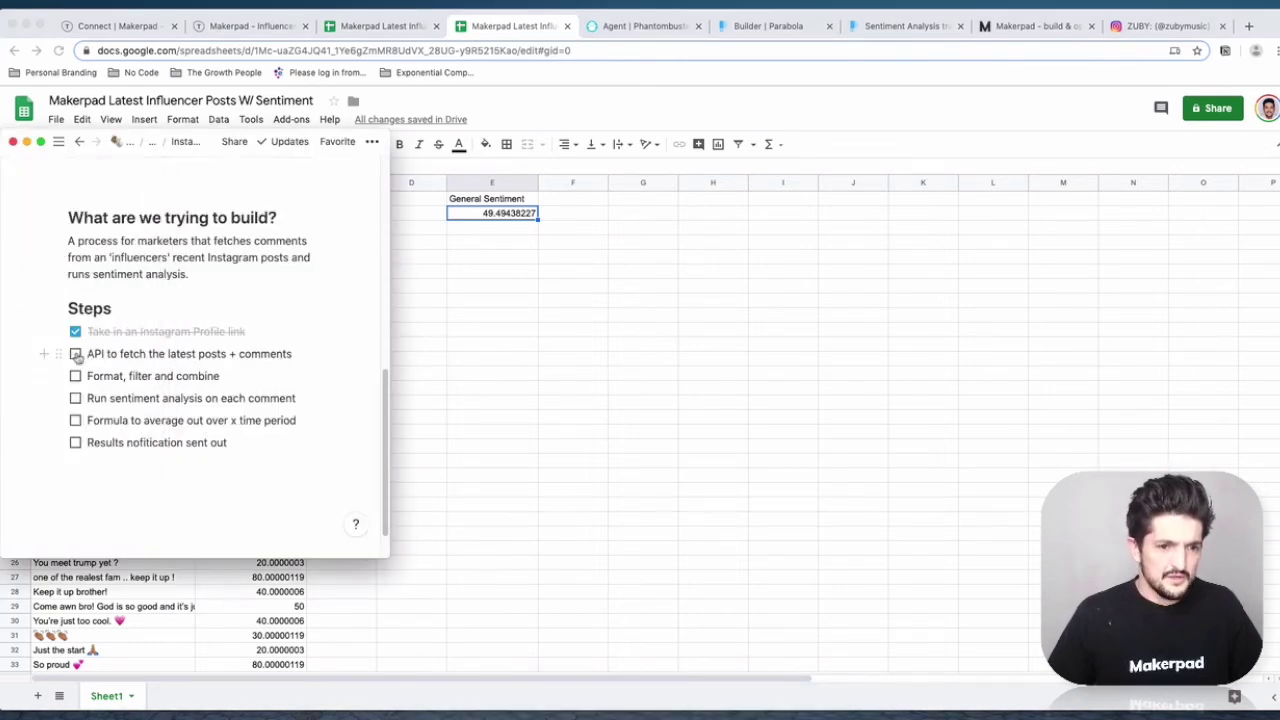
{"action": "left_click", "coordinate": [76, 355]}
{"action": "left_click", "coordinate": [75, 376]}
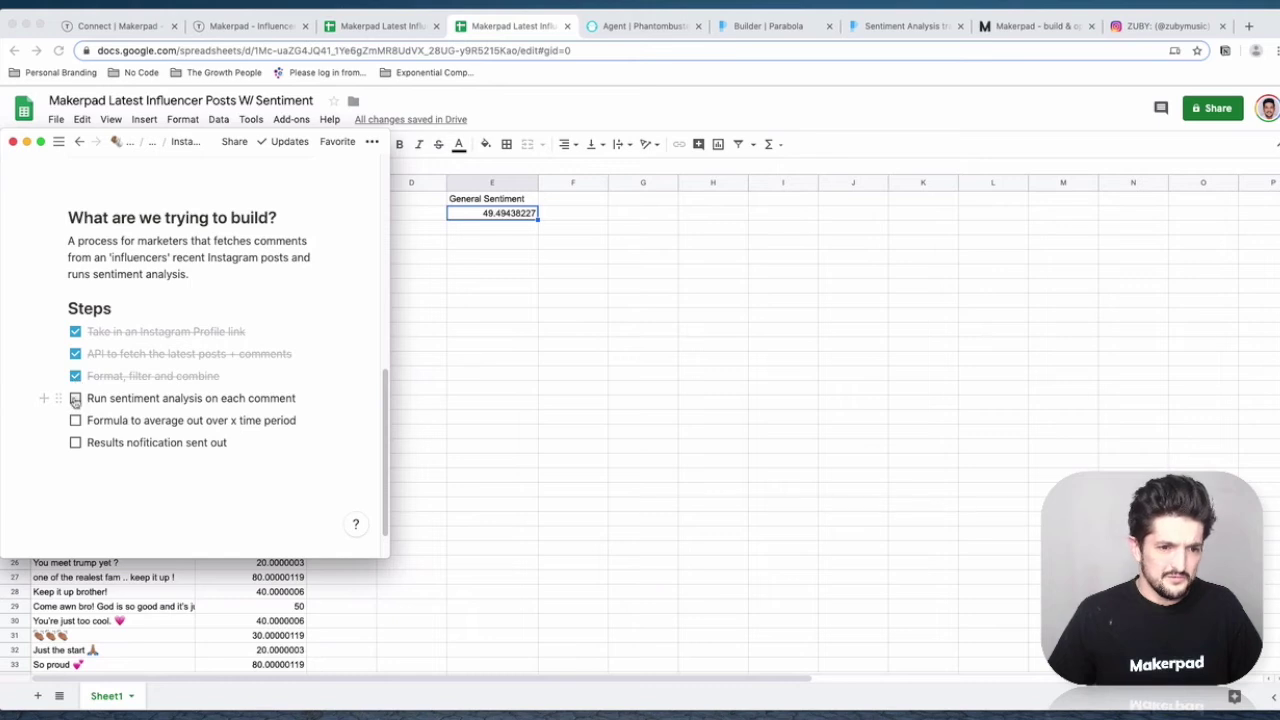
{"action": "left_click", "coordinate": [75, 398]}
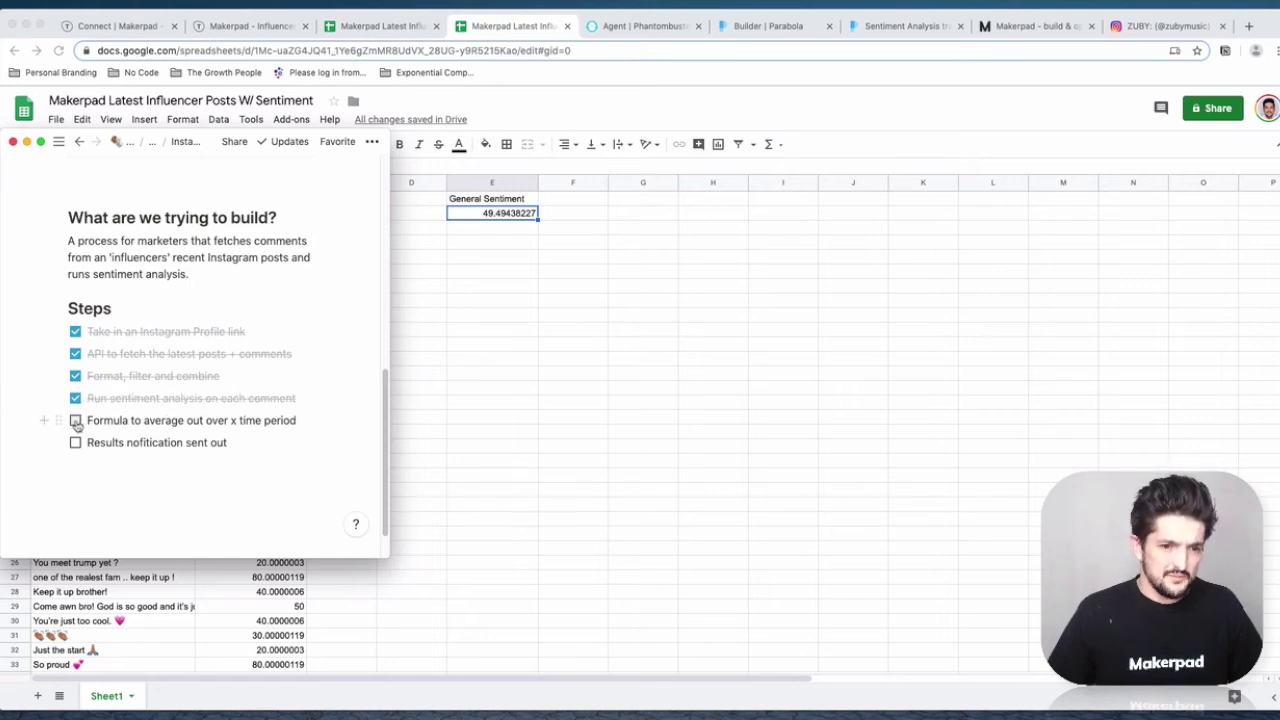
{"action": "left_click", "coordinate": [76, 421]}
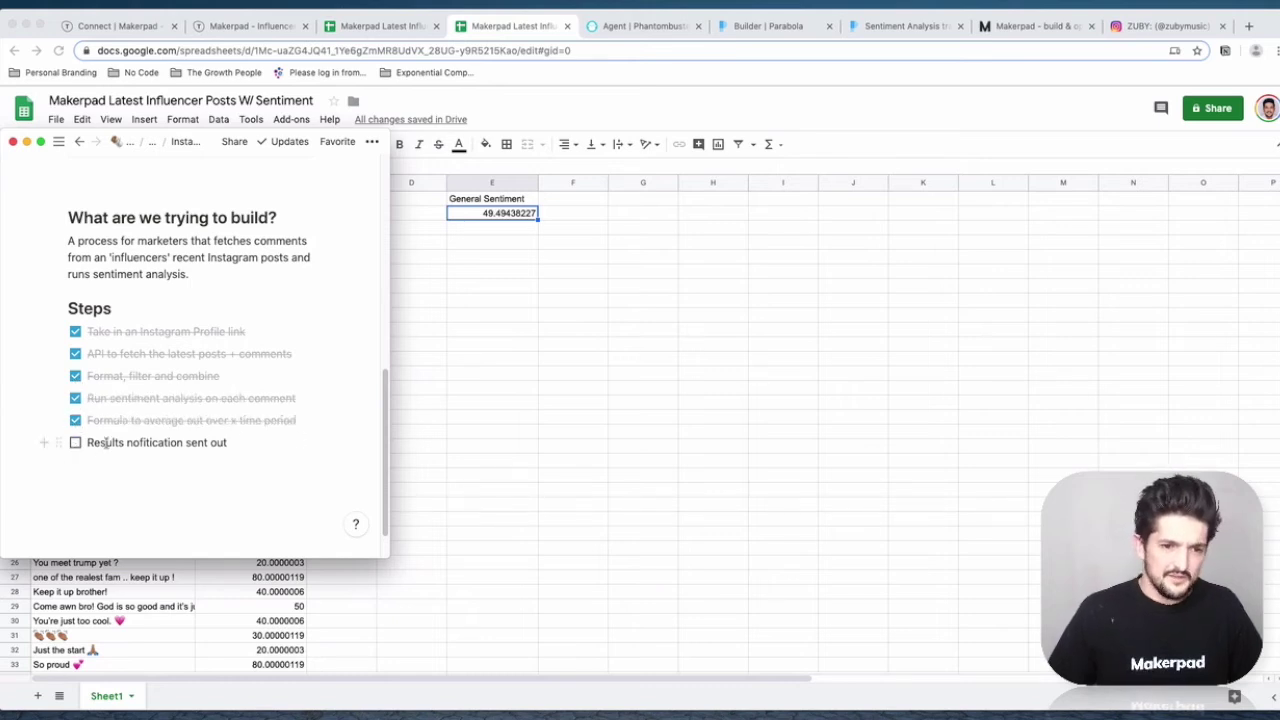
{"action": "key", "text": "super+Tab"}
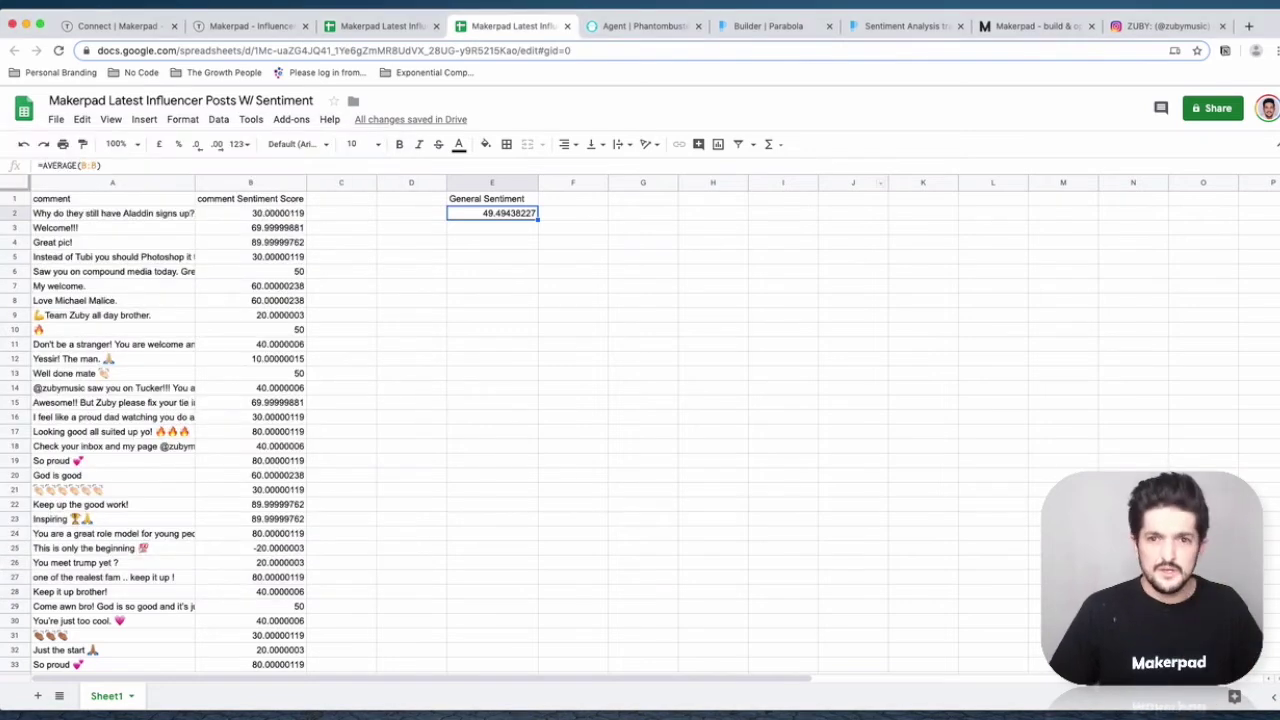
Step: Open the Integromat dashboard in the browser, rechecking the General Sentiment cells in the spreadsheet while it loads
{"action": "left_click", "coordinate": [1089, 26]}
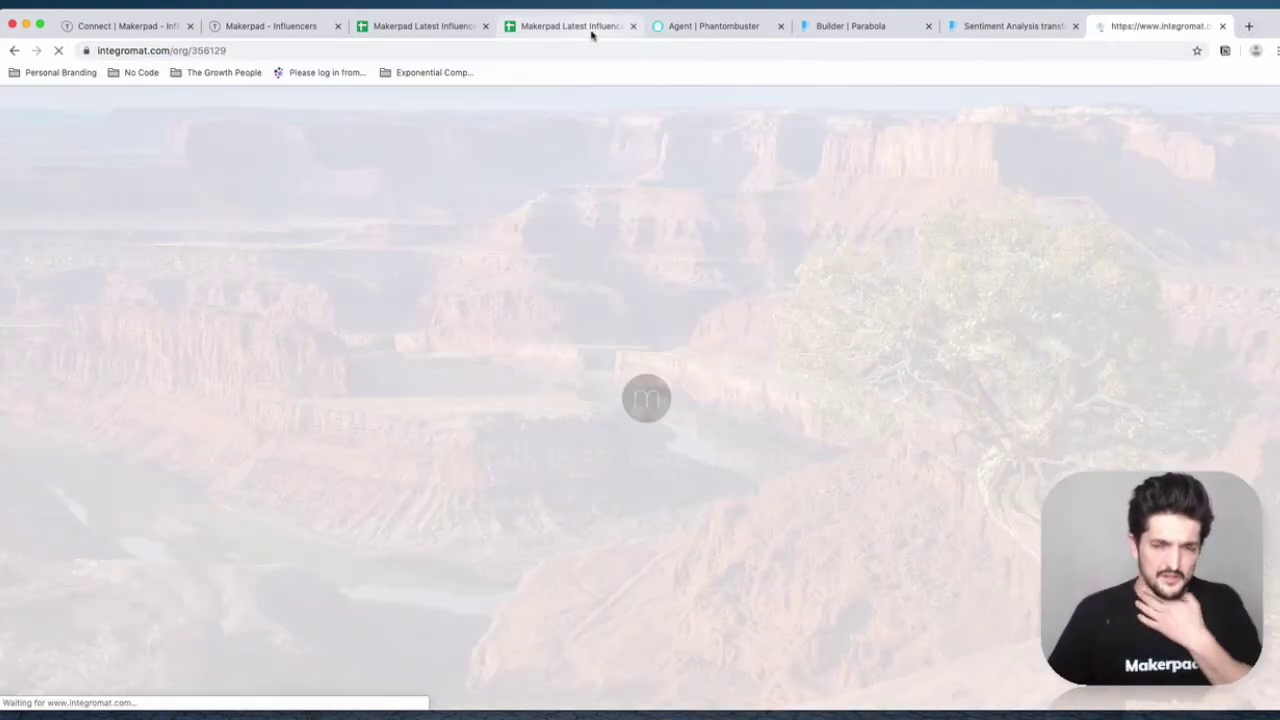
{"action": "left_click", "coordinate": [592, 30]}
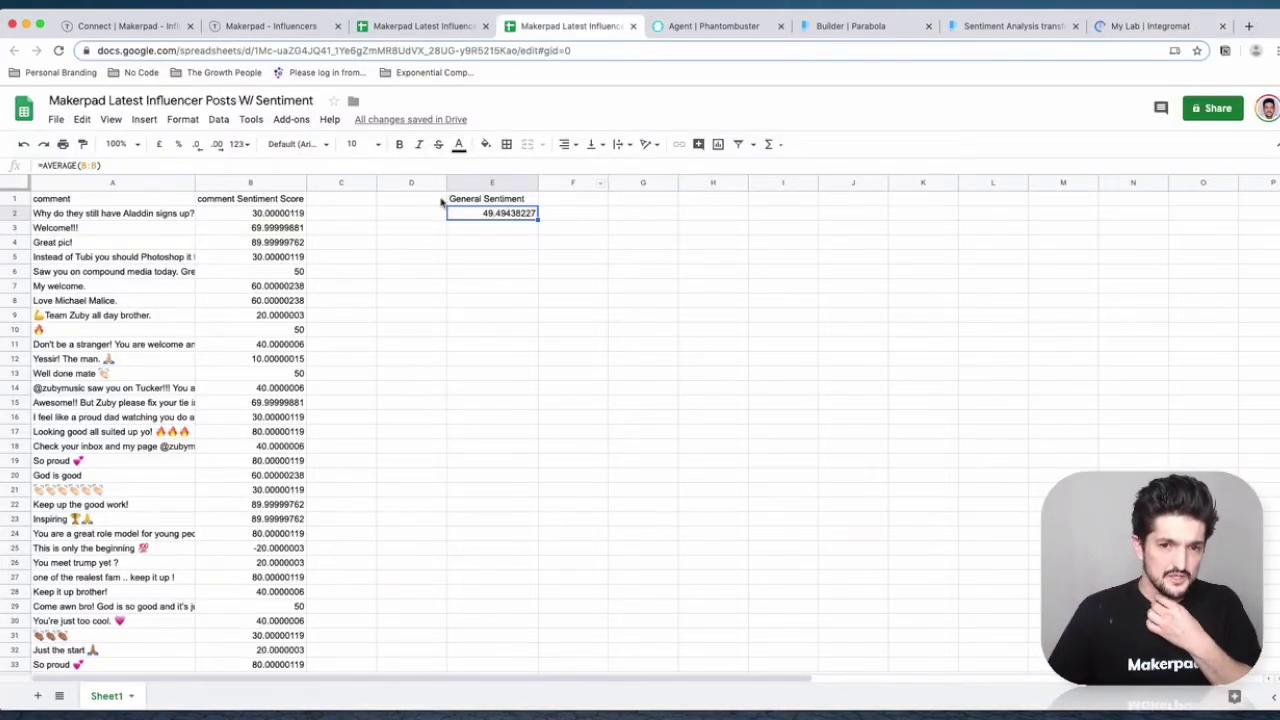
{"action": "left_click", "coordinate": [1155, 27]}
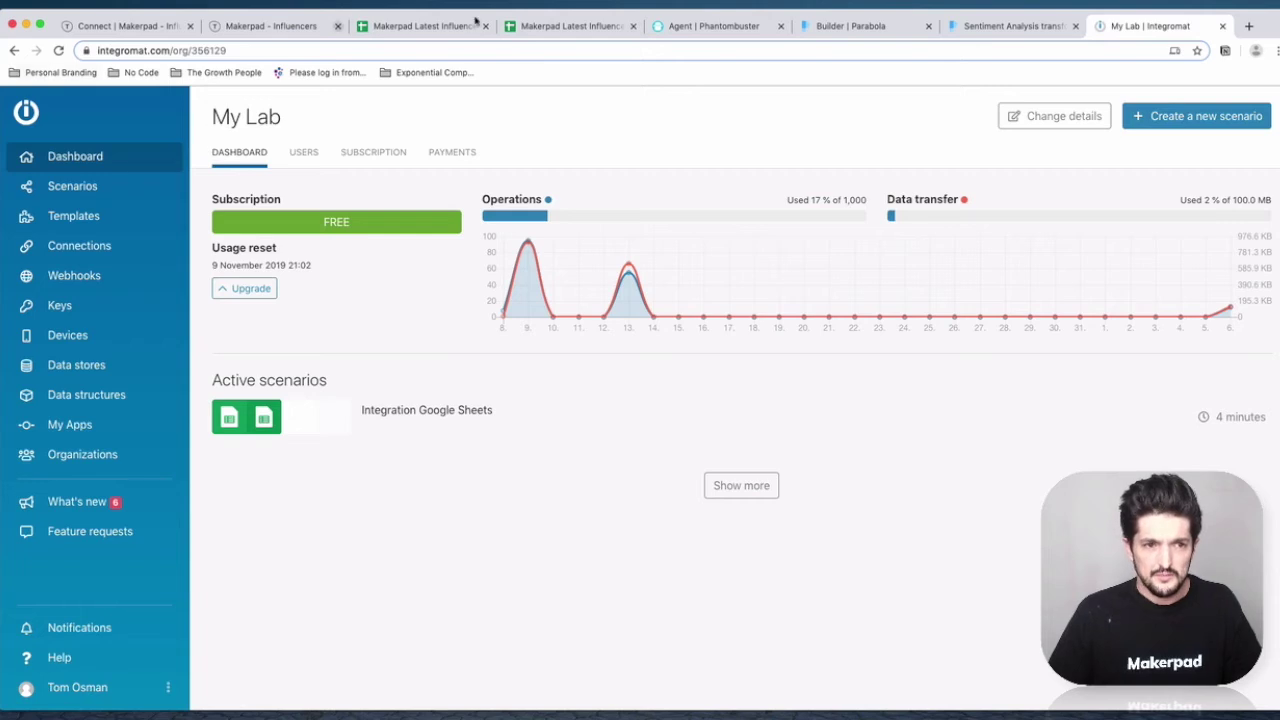
Step: Create a new scenario that integrates the Google Sheets and Gmail services
{"action": "left_click", "coordinate": [1198, 117]}
{"action": "left_click", "coordinate": [633, 289]}
{"action": "type", "text": "google sheets"}
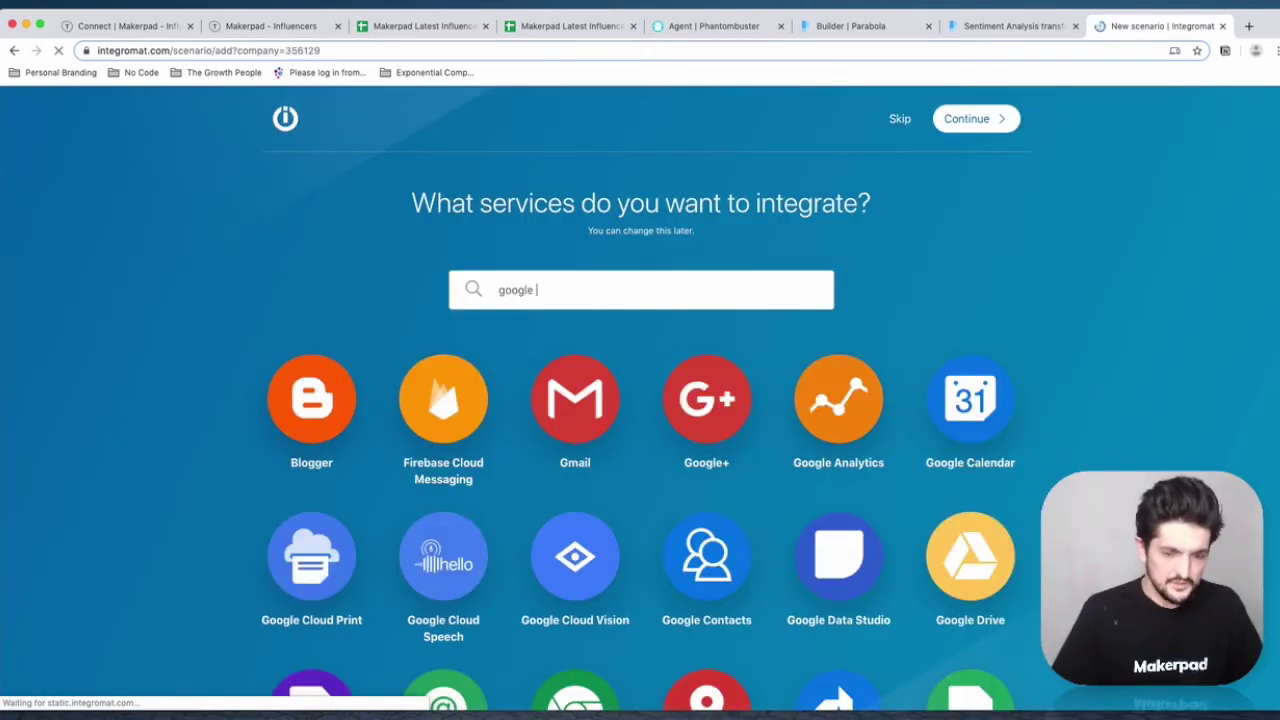
{"action": "left_click", "coordinate": [311, 398]}
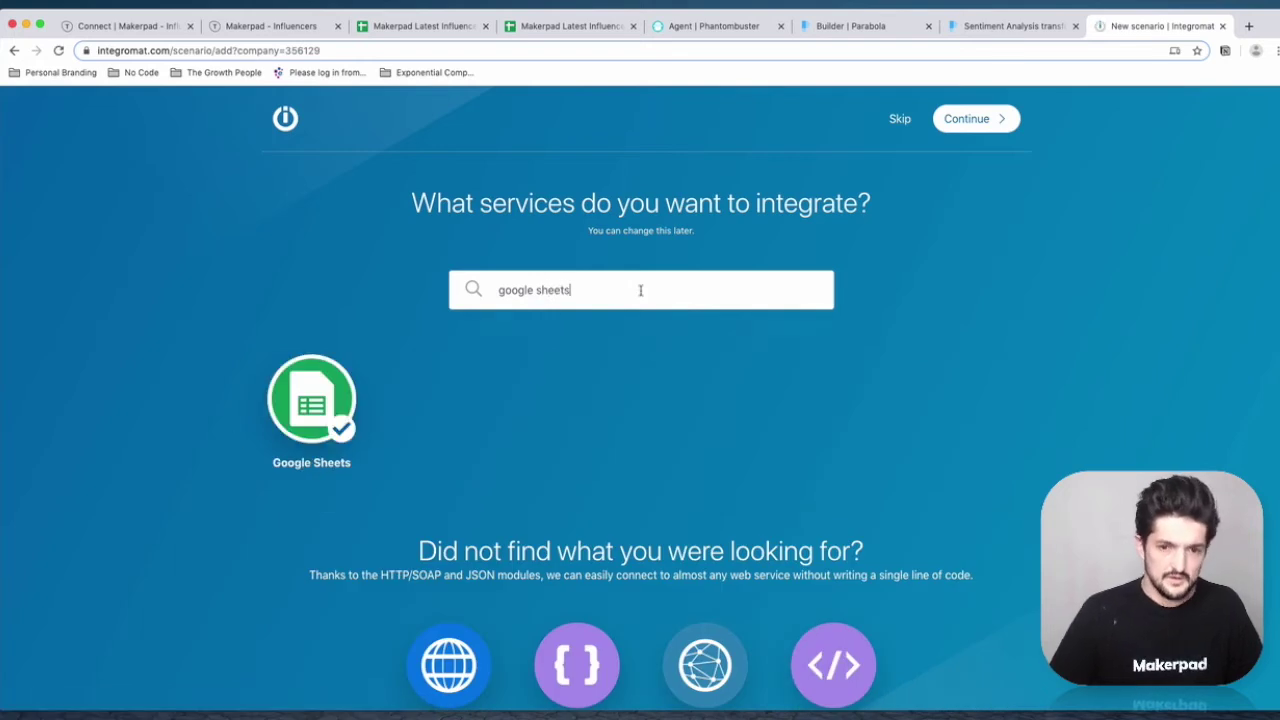
{"action": "triple_click", "coordinate": [640, 289]}
{"action": "type", "text": "gmail"}
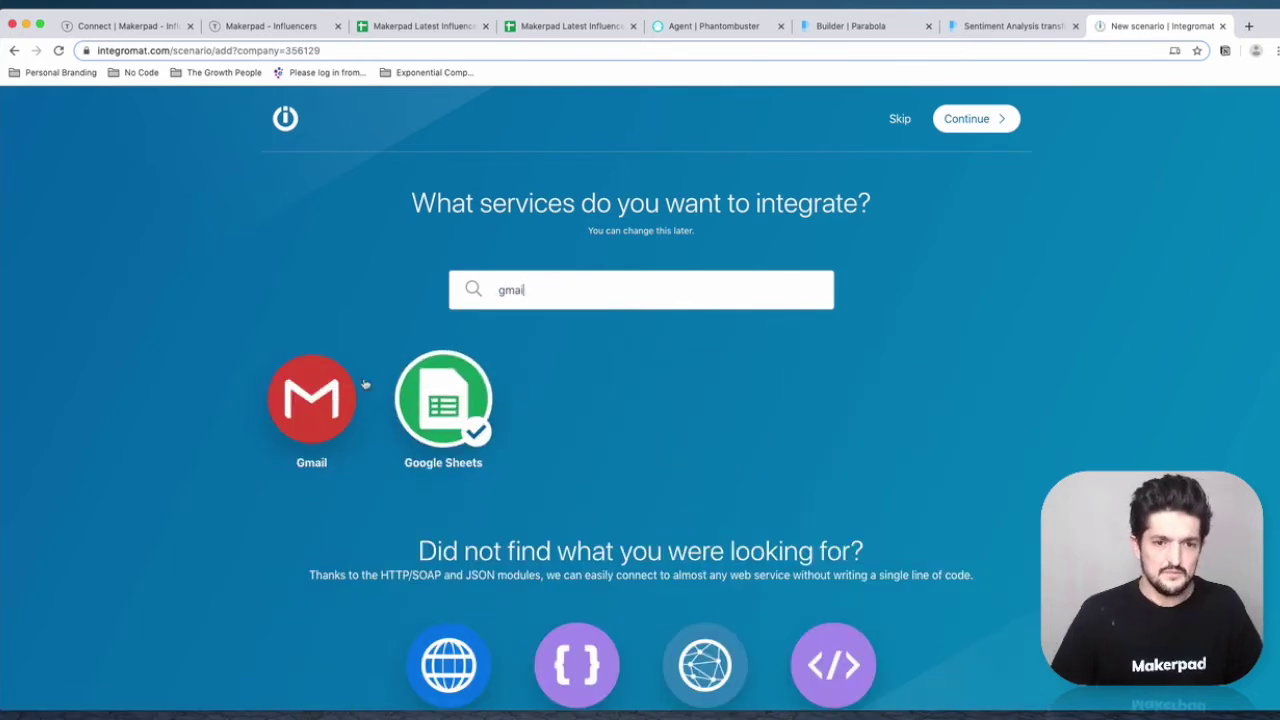
{"action": "left_click", "coordinate": [345, 415]}
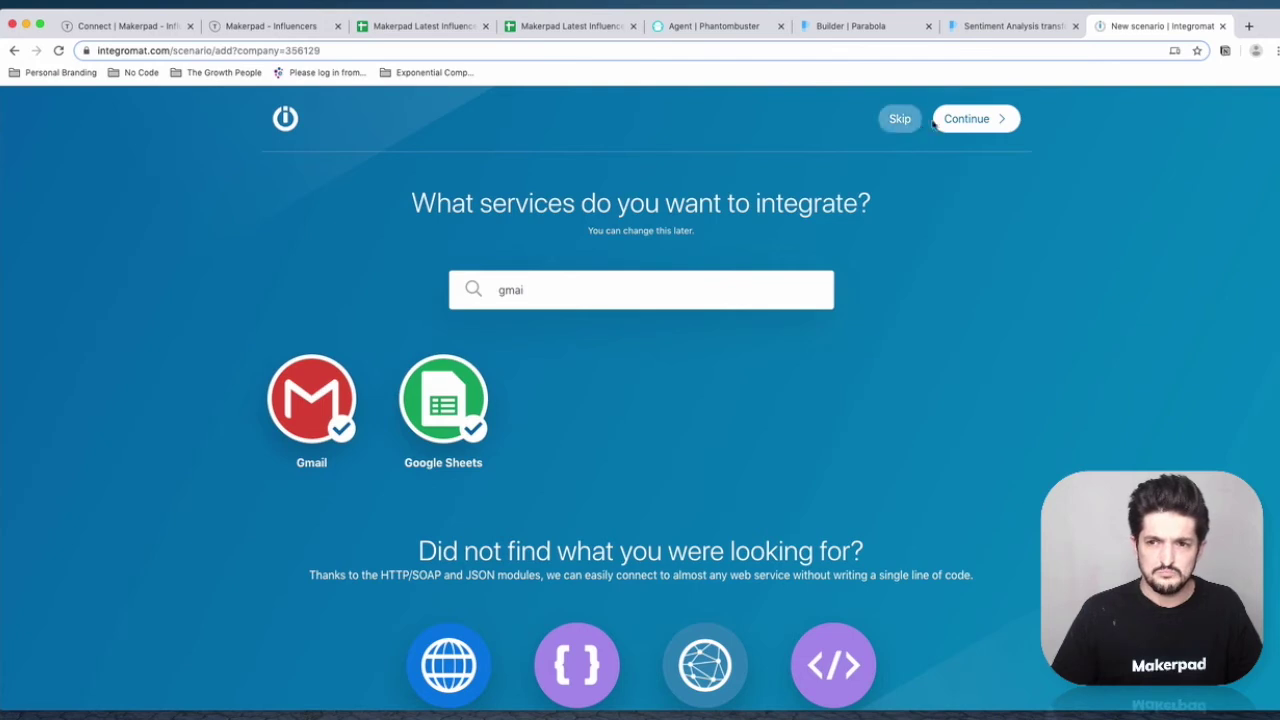
{"action": "left_click", "coordinate": [964, 118]}
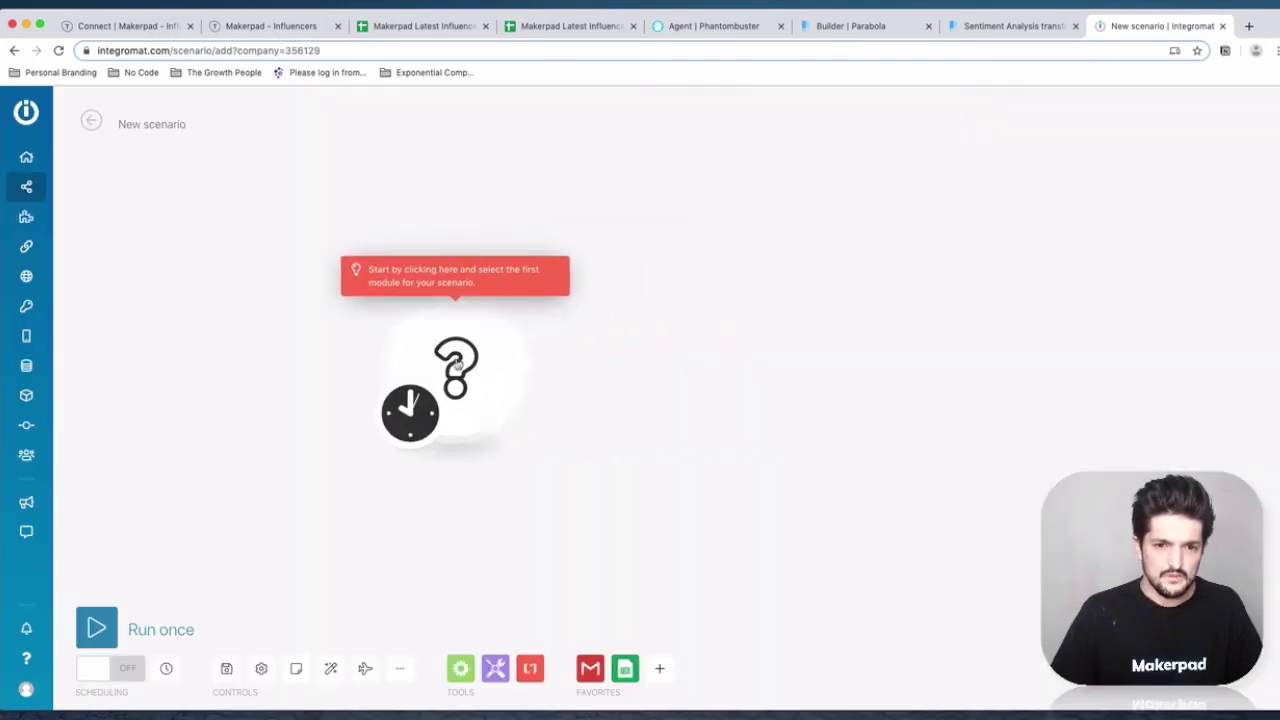
Step: Add the Google Sheets "Get a Cell" action as the first module of the scenario
{"action": "left_click", "coordinate": [457, 364]}
{"action": "left_click", "coordinate": [612, 354]}
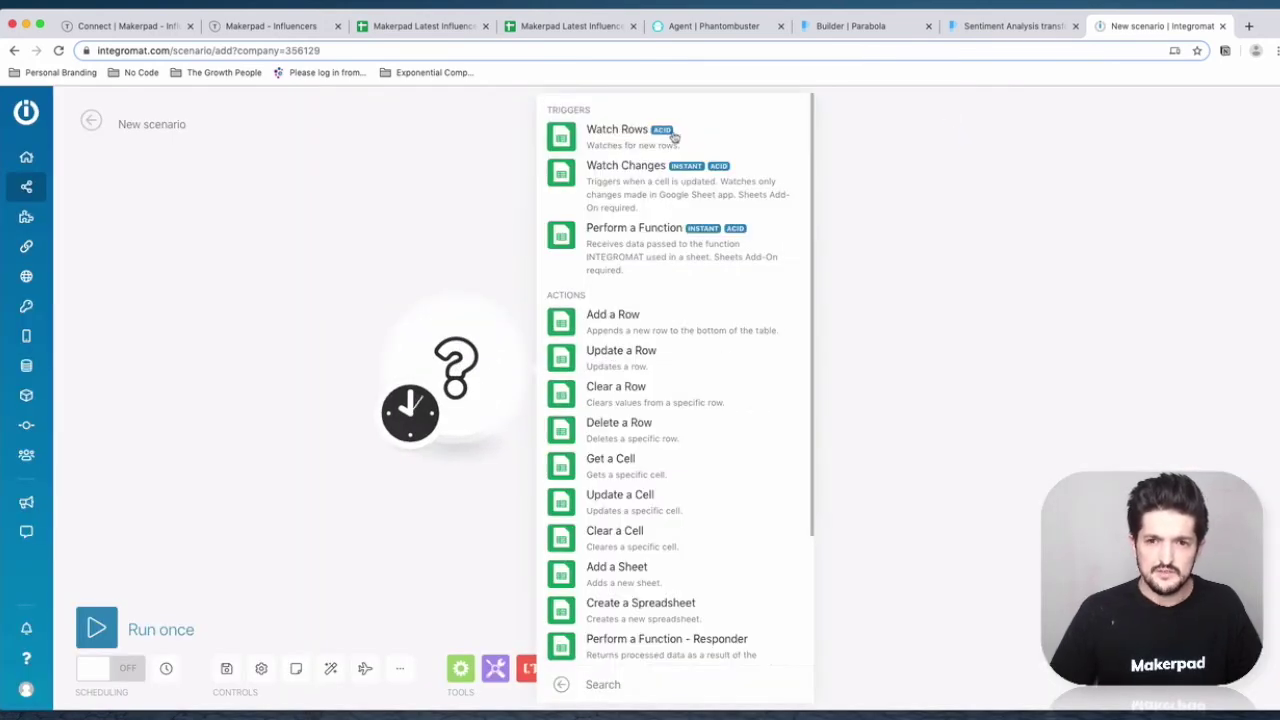
{"action": "scroll", "coordinate": [694, 589], "scroll_direction": "down", "scroll_amount": 2}
{"action": "scroll", "coordinate": [706, 426], "scroll_direction": "up", "scroll_amount": 2}
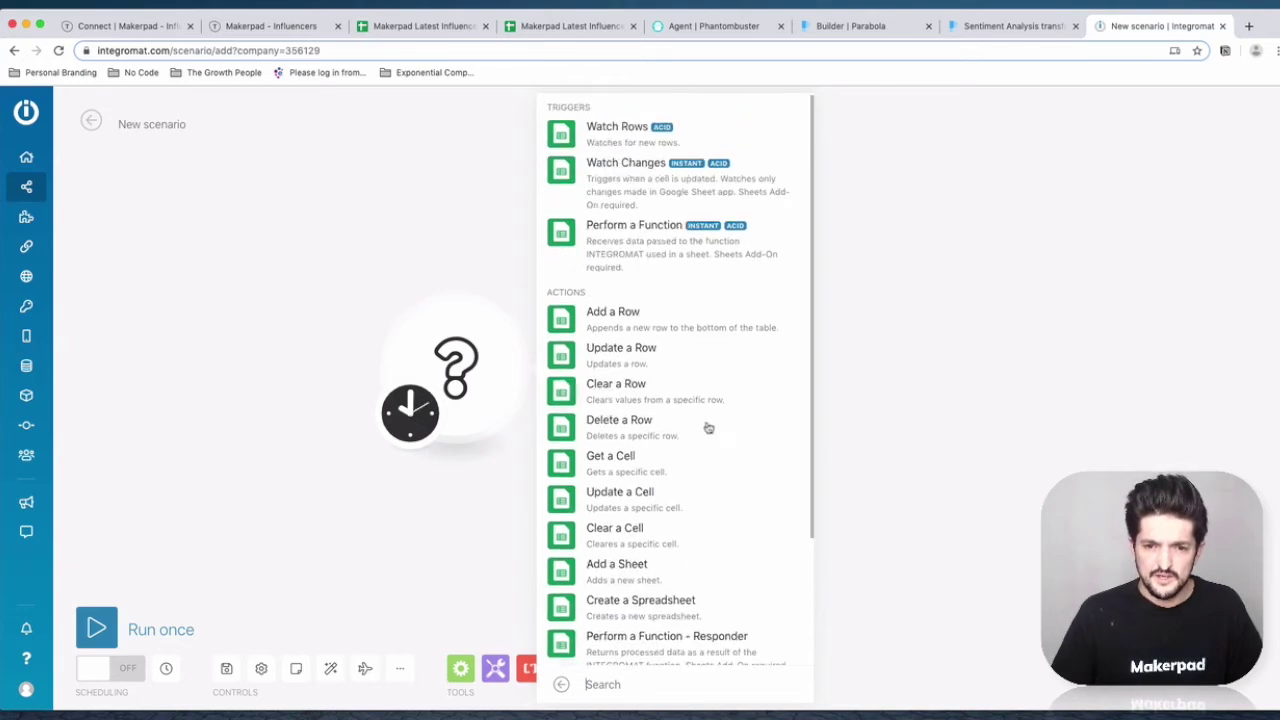
{"action": "scroll", "coordinate": [688, 468], "scroll_direction": "down", "scroll_amount": 3}
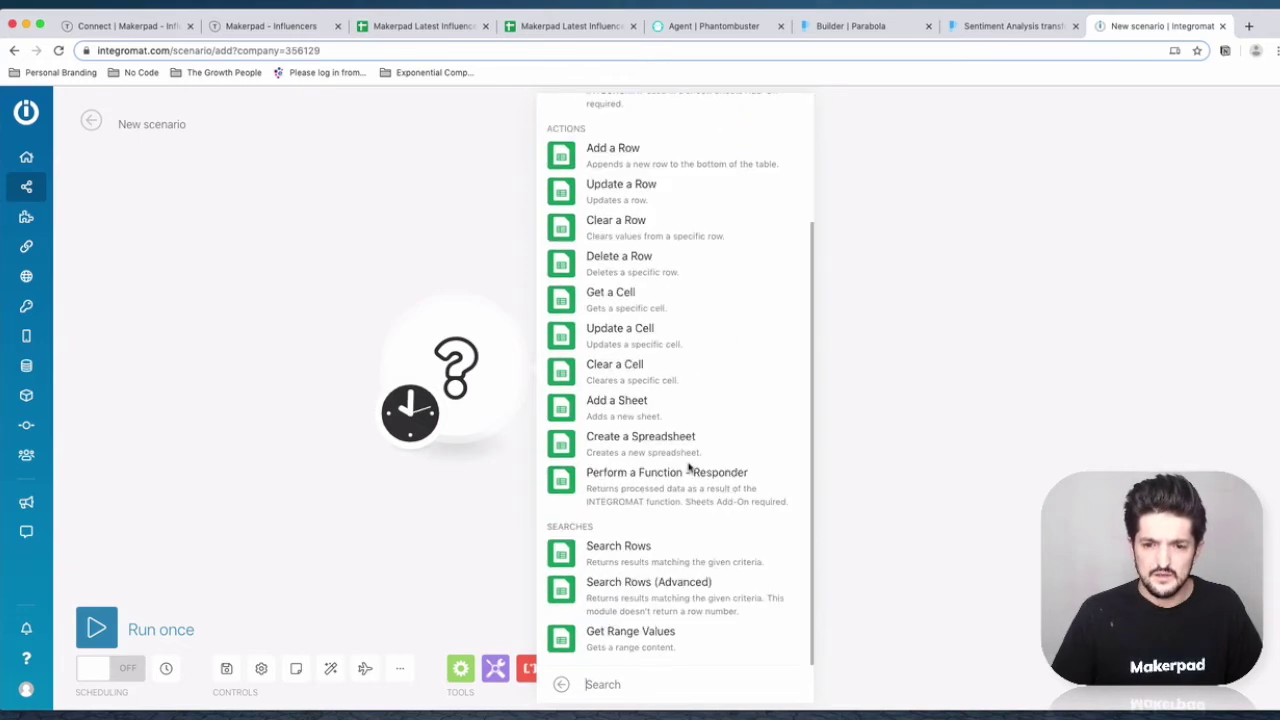
{"action": "left_click", "coordinate": [665, 299]}
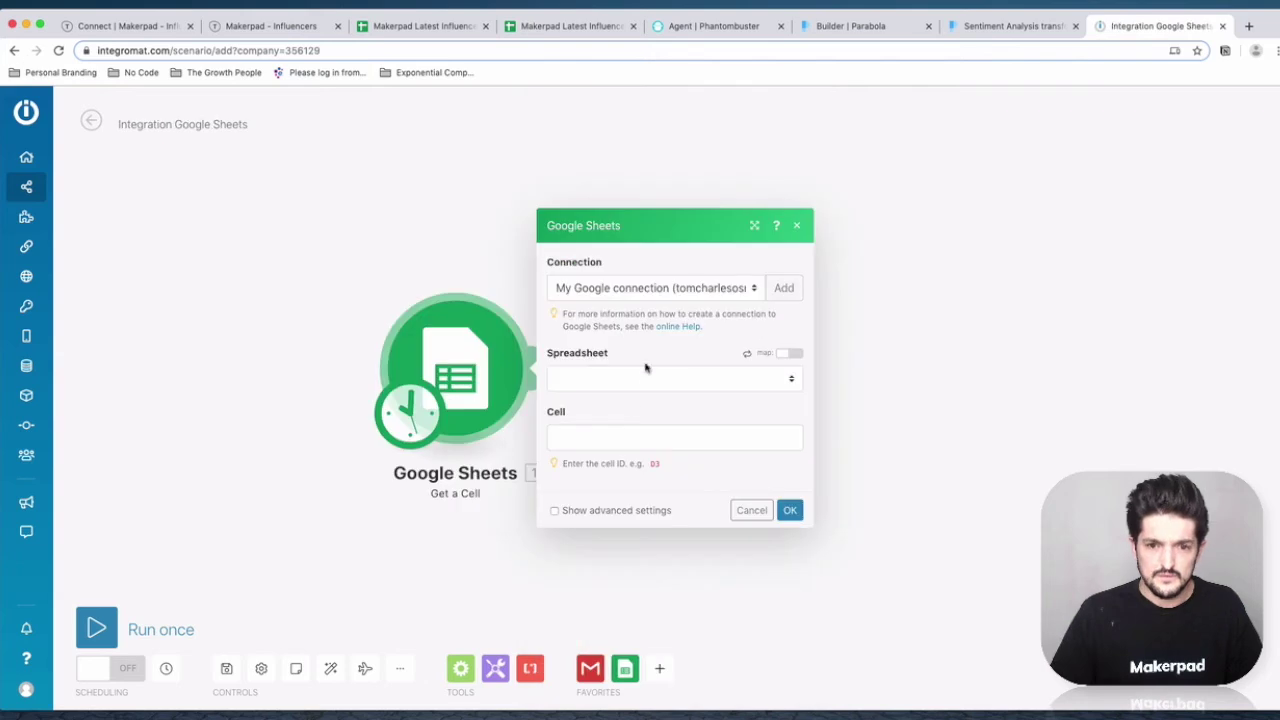
Step: Configure the module to read cell E2 on Sheet1 of the "Makerpad Latest Influencer Posts W/ Sentiment" spreadsheet
{"action": "left_click", "coordinate": [646, 378]}
{"action": "type", "text": "Makerpad"}
{"action": "key", "text": "Return"}
{"action": "left_click", "coordinate": [670, 408]}
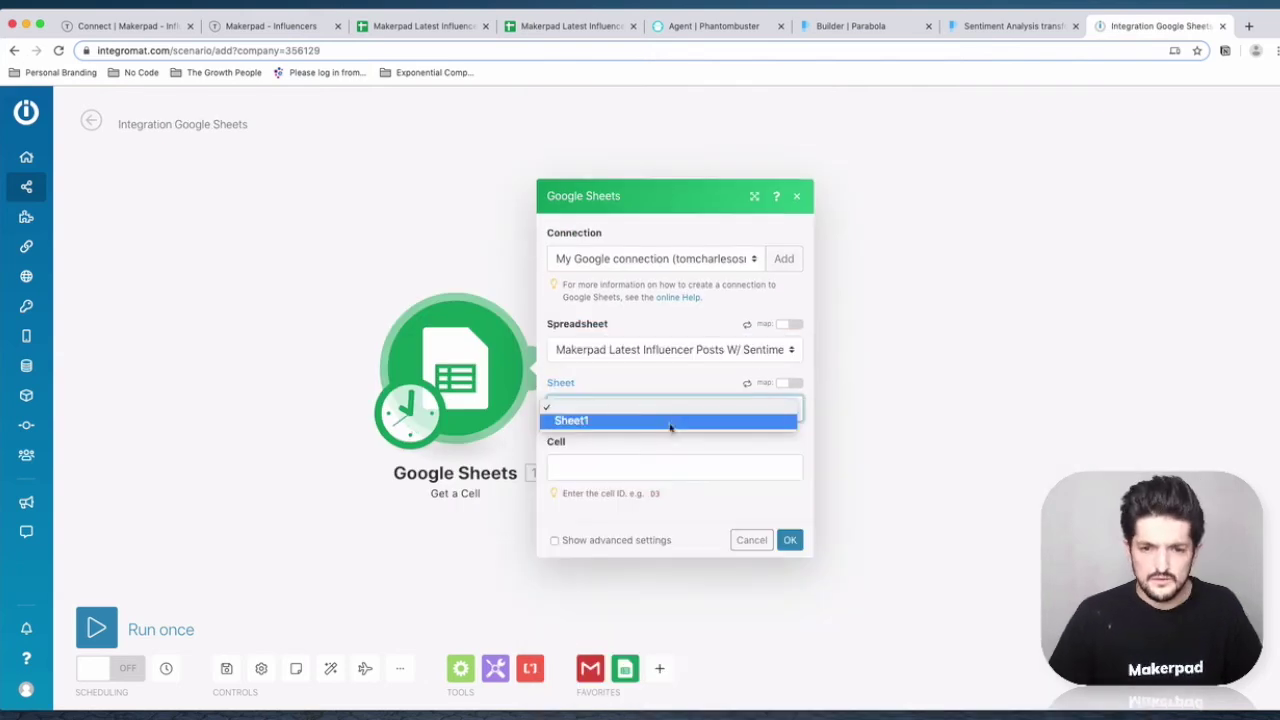
{"action": "left_click", "coordinate": [670, 421]}
{"action": "left_click", "coordinate": [680, 468]}
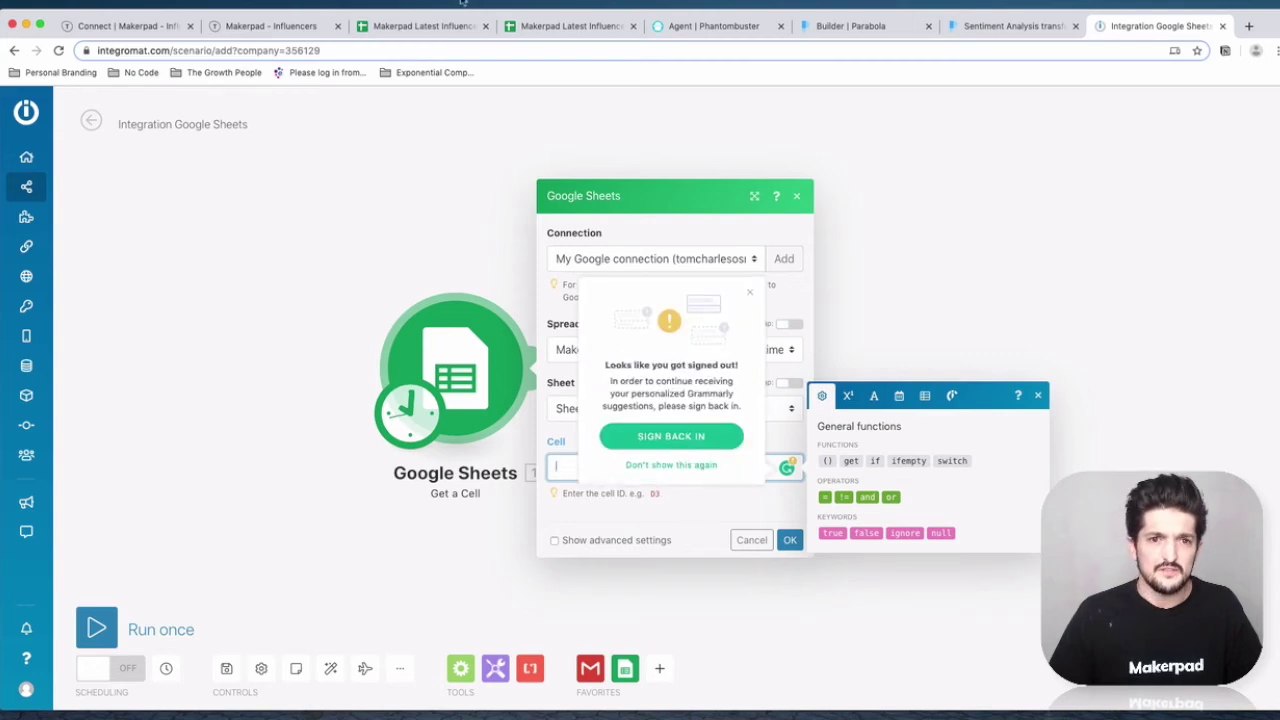
{"action": "left_click", "coordinate": [551, 26]}
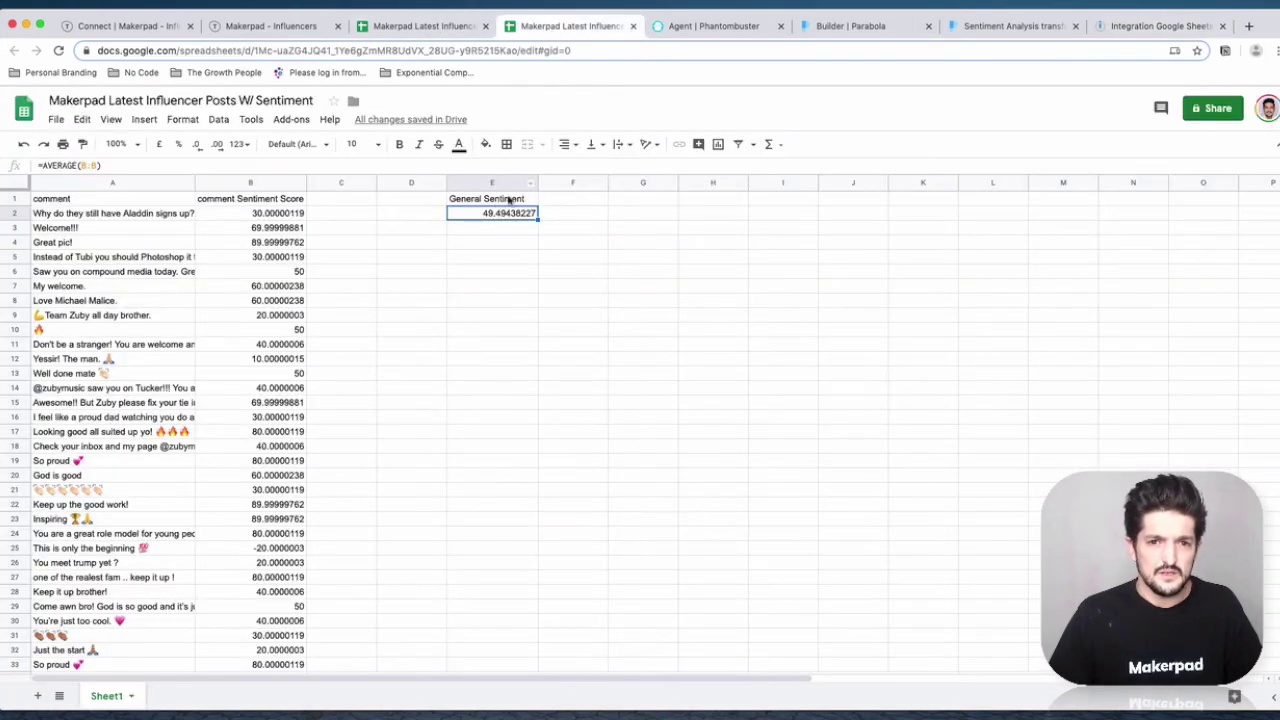
{"action": "left_click", "coordinate": [1186, 14]}
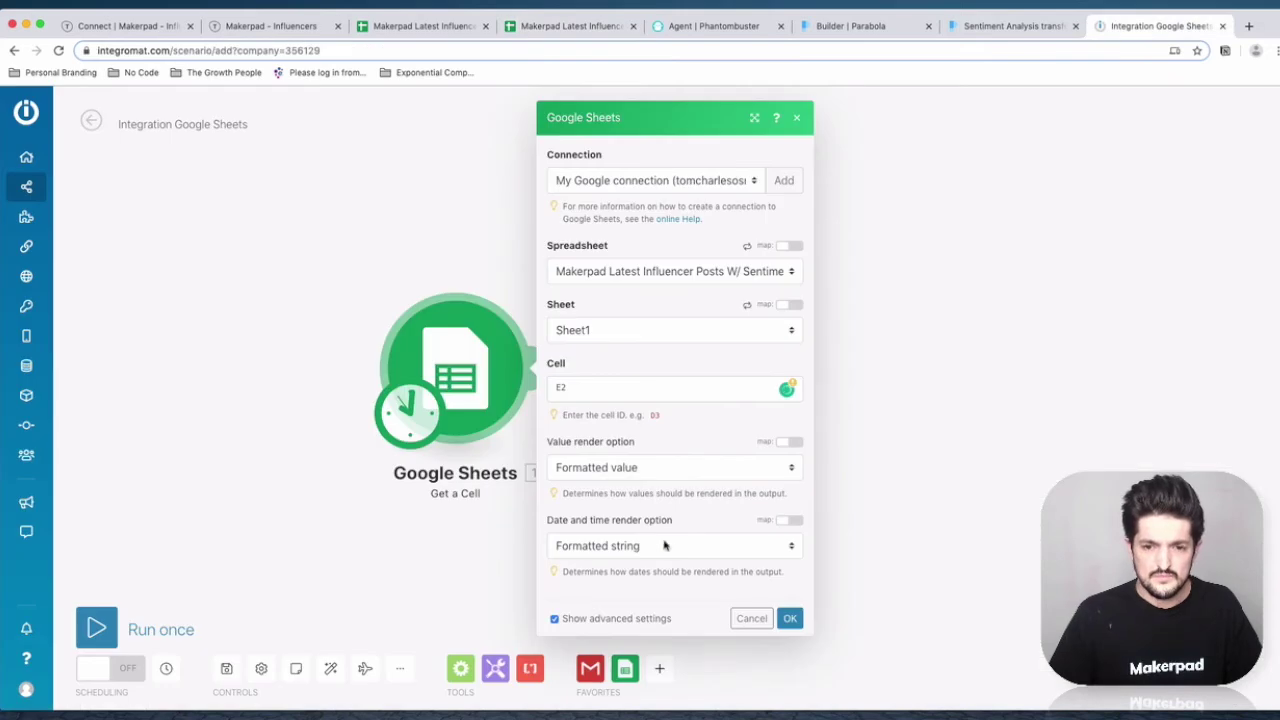
{"action": "left_click", "coordinate": [623, 619]}
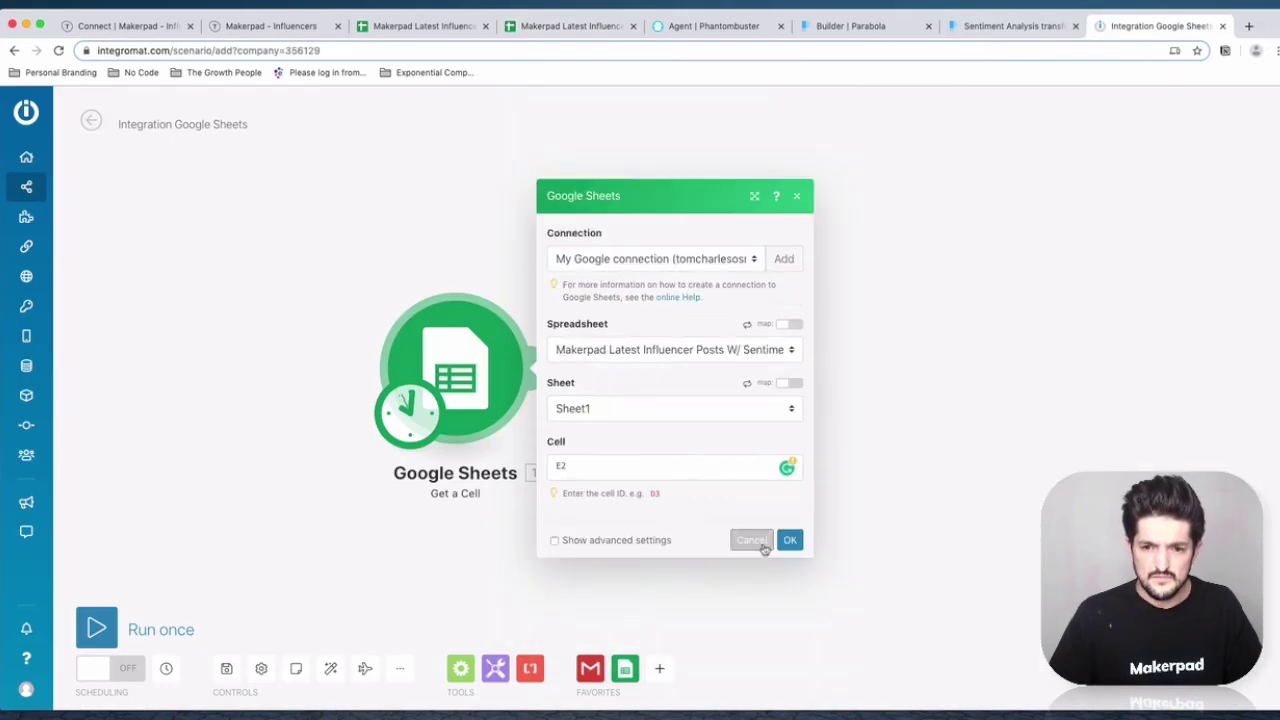
{"action": "left_click", "coordinate": [788, 541]}
Step: Add a Gmail "Send an email" module after the Google Sheets module
{"action": "left_click", "coordinate": [548, 374]}
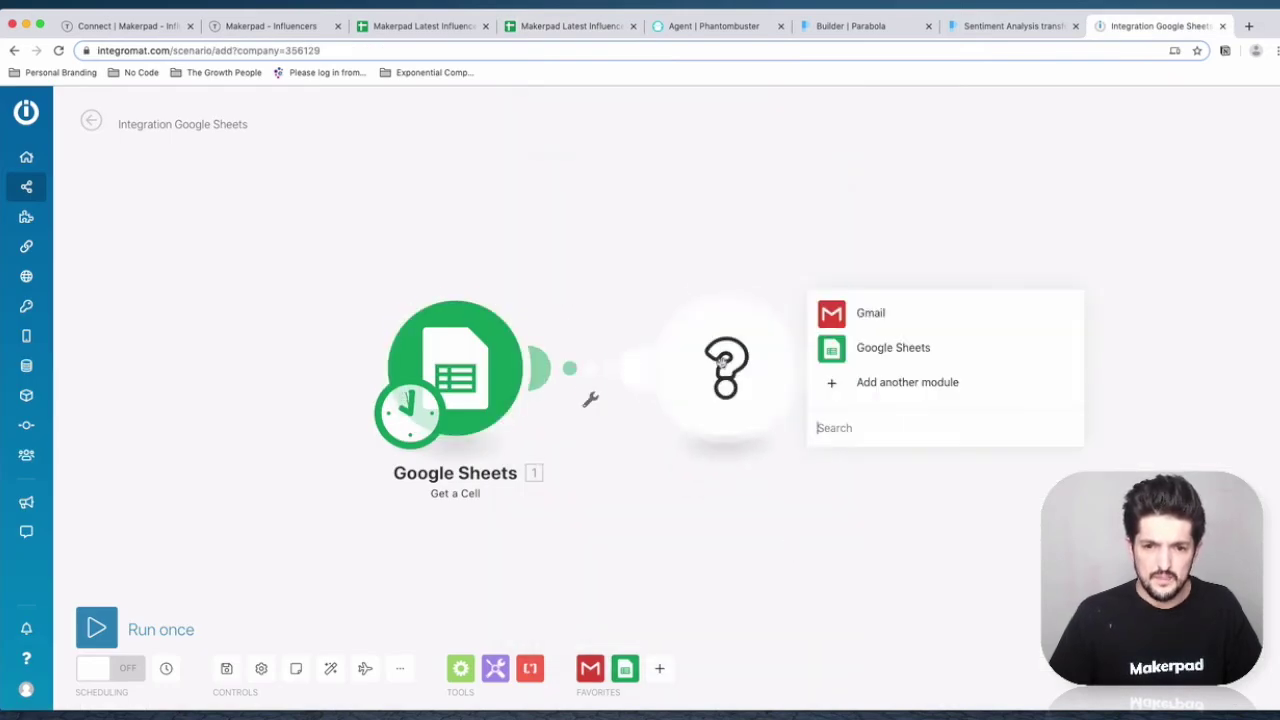
{"action": "left_click", "coordinate": [865, 311]}
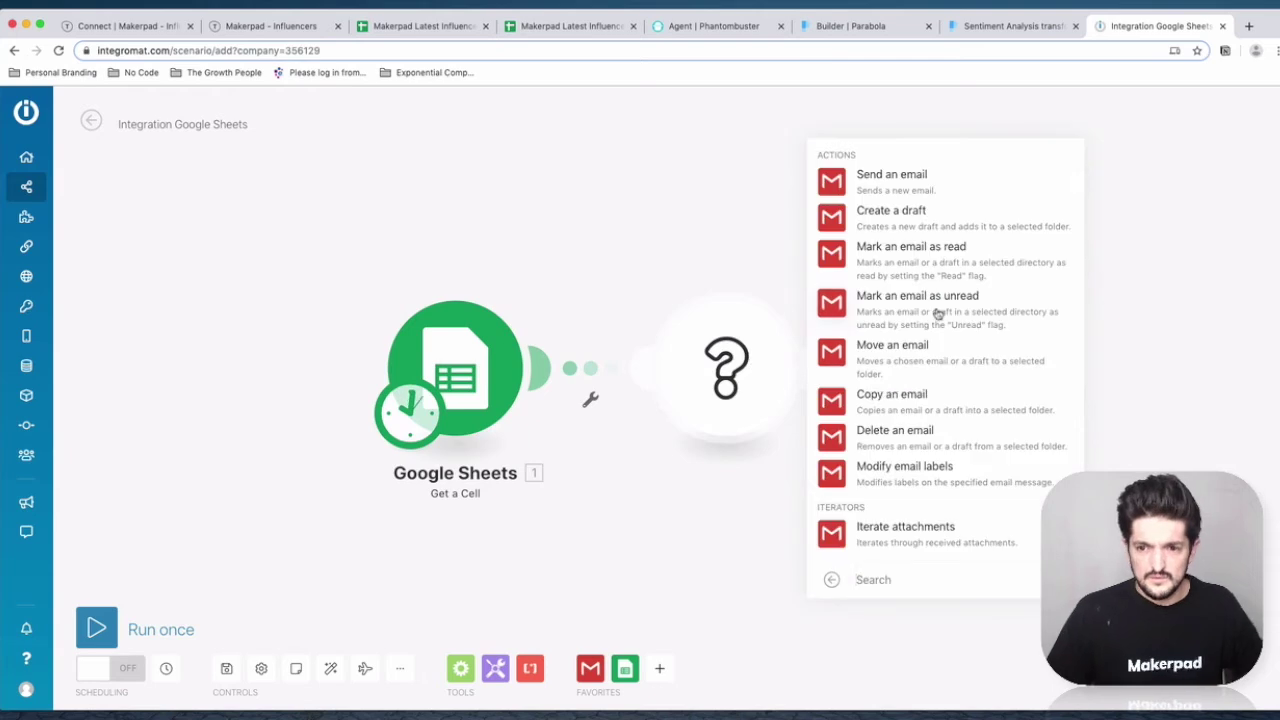
{"action": "left_click", "coordinate": [949, 189]}
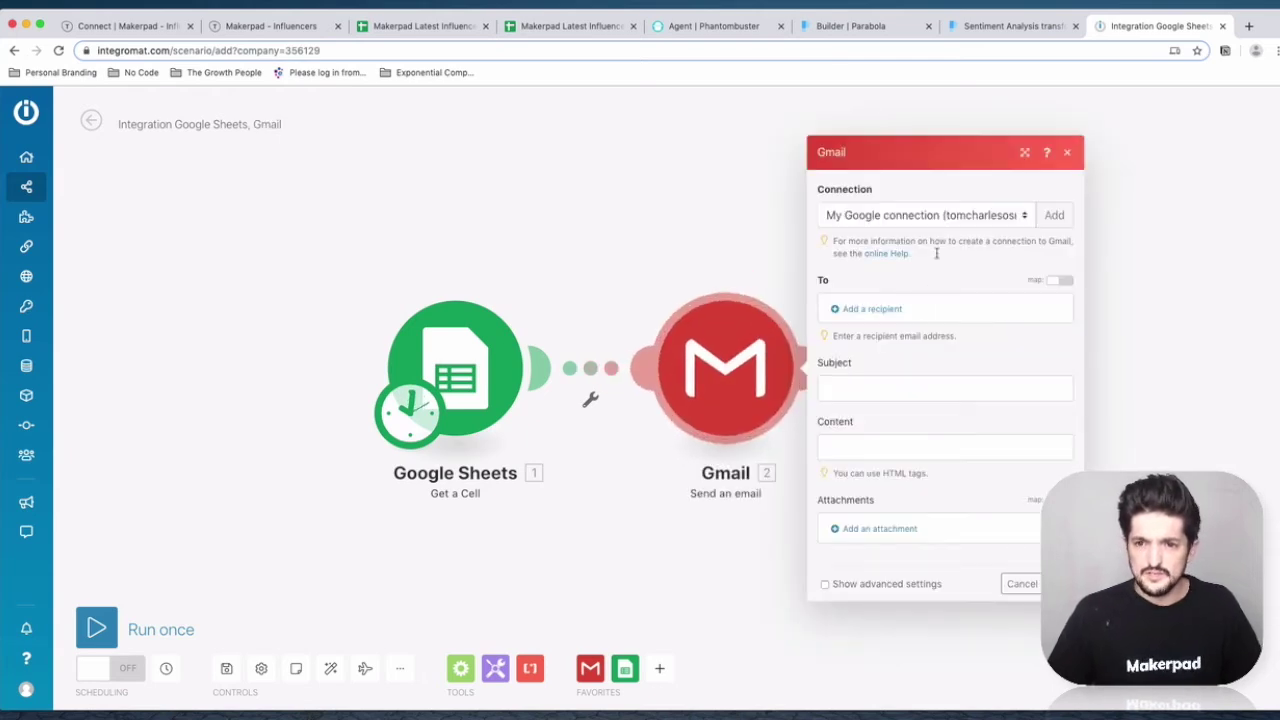
Step: Enter the recipient's email, subject "The general sentiment is in." and body "Hey, The general sentiment for the latest instagram influencer is"
{"action": "left_click", "coordinate": [890, 313]}
{"action": "left_click", "coordinate": [997, 309]}
{"action": "type", "text": "toim"}
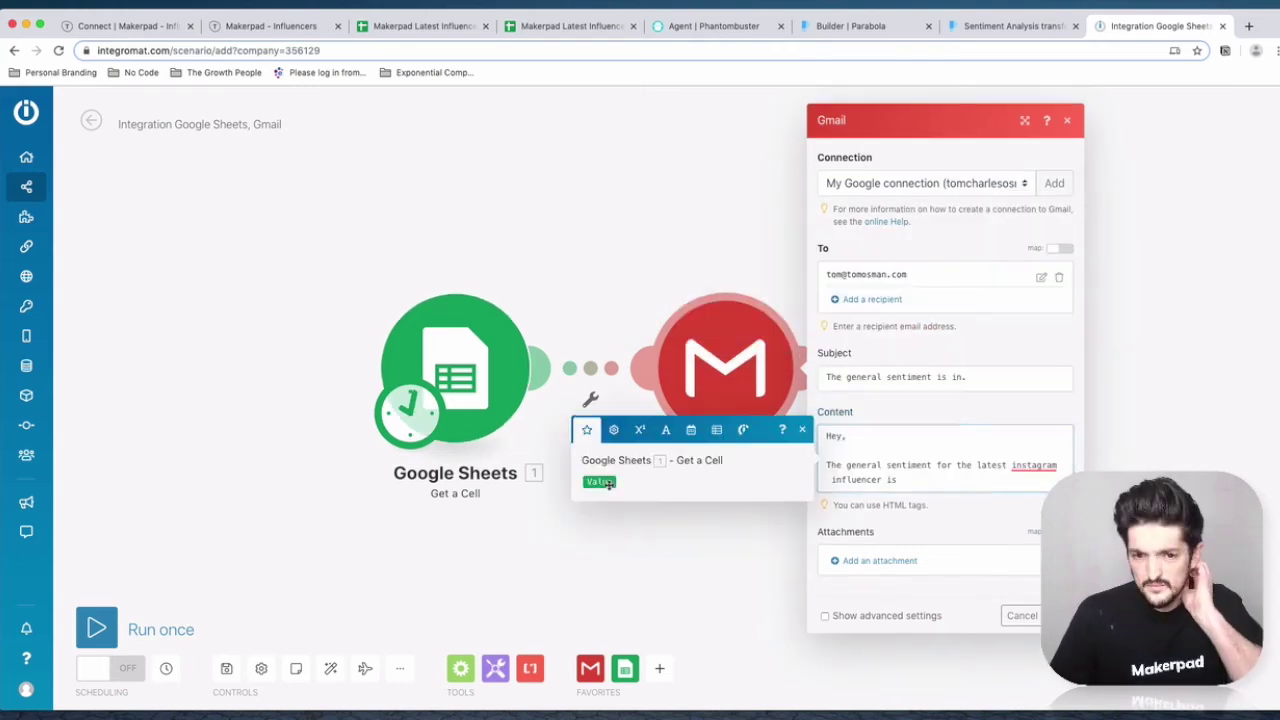
Step: Complete the body sentence with the Google Sheets Value variable, sign off with "Thanks, Makerpad Bot", and finish the Gmail module
{"action": "left_click", "coordinate": [599, 481]}
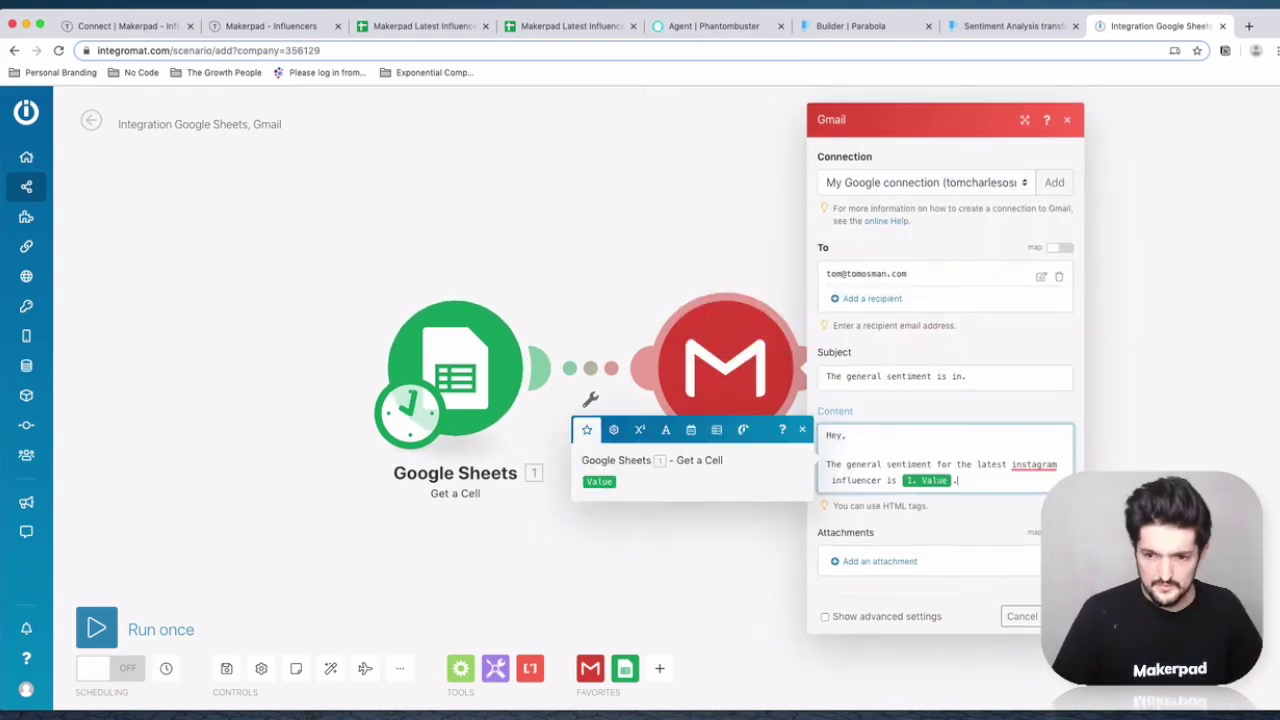
{"action": "key", "text": "Return"}
{"action": "key", "text": "Return"}
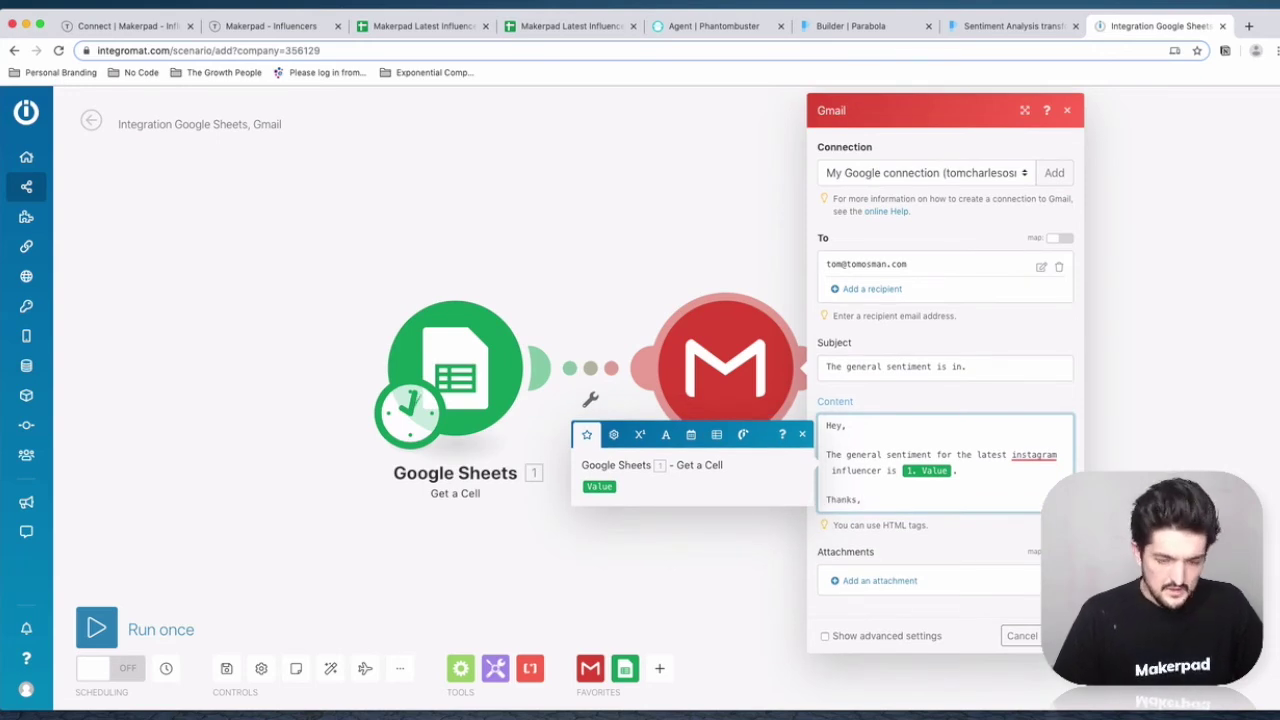
{"action": "key", "text": "Return"}
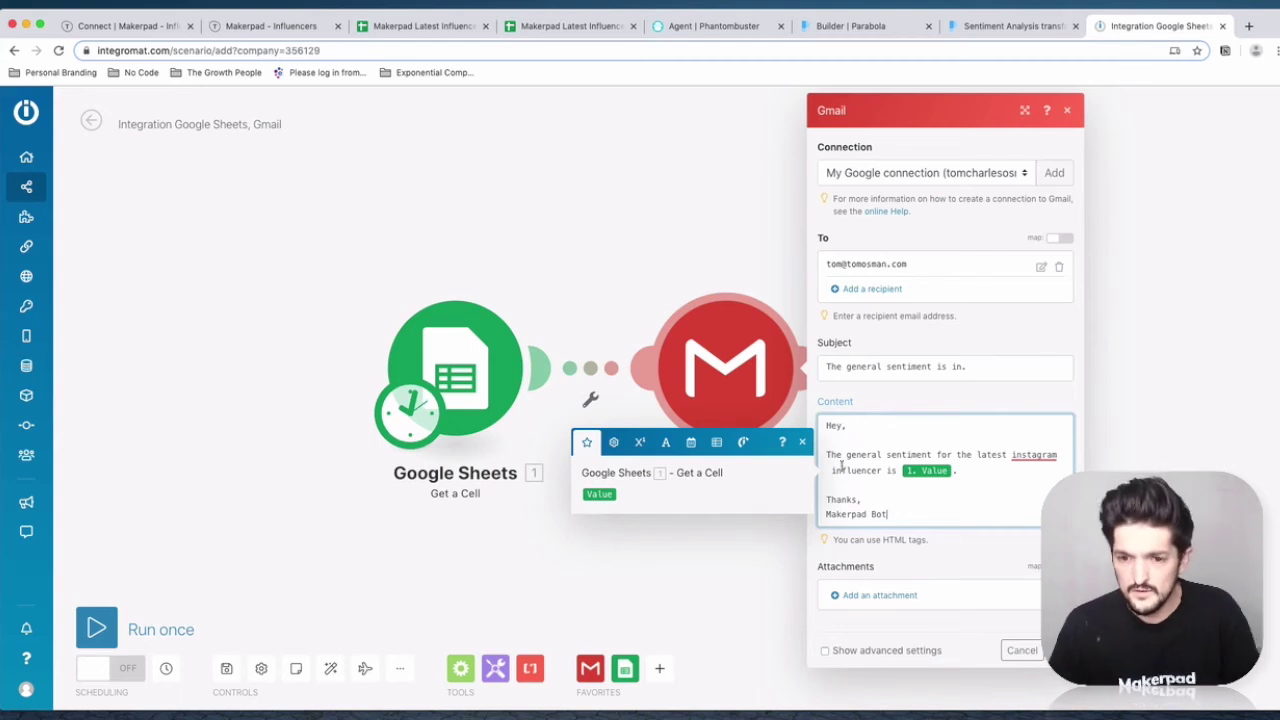
{"action": "key", "text": "Escape"}
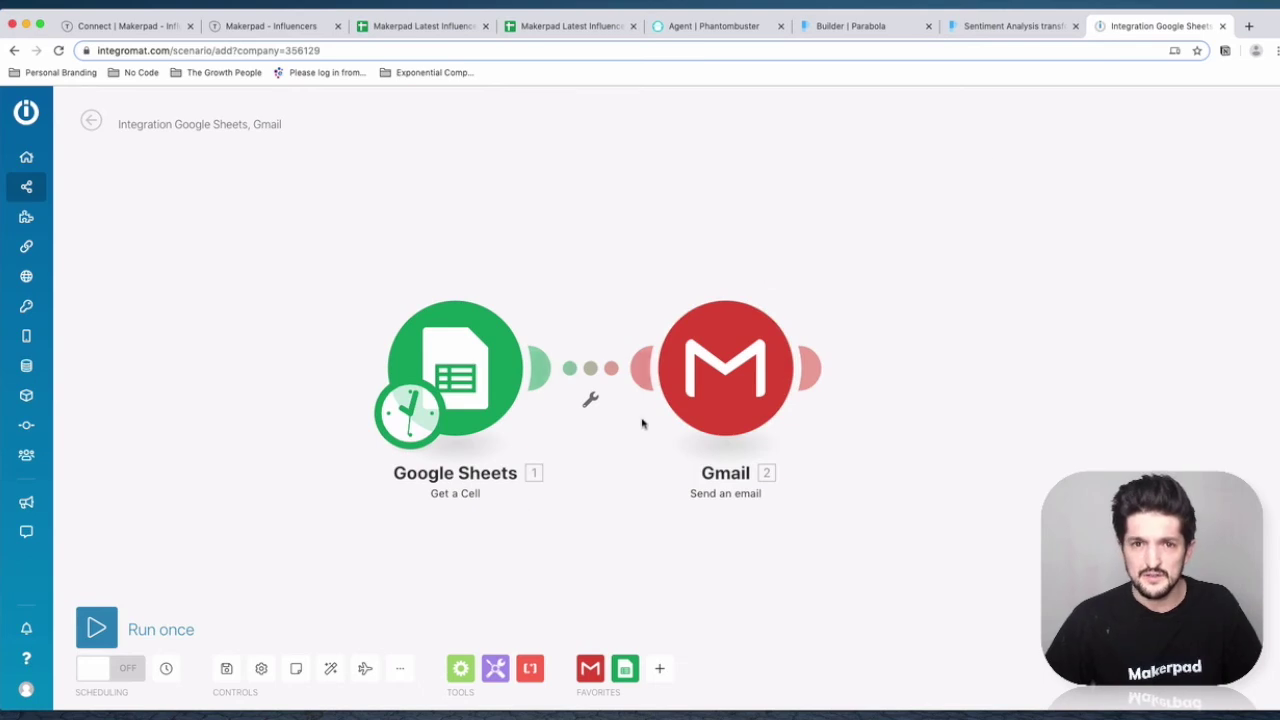
Step: Run the scenario once and inspect the input and output bundles of the Google Sheets operation
{"action": "left_click", "coordinate": [96, 627]}
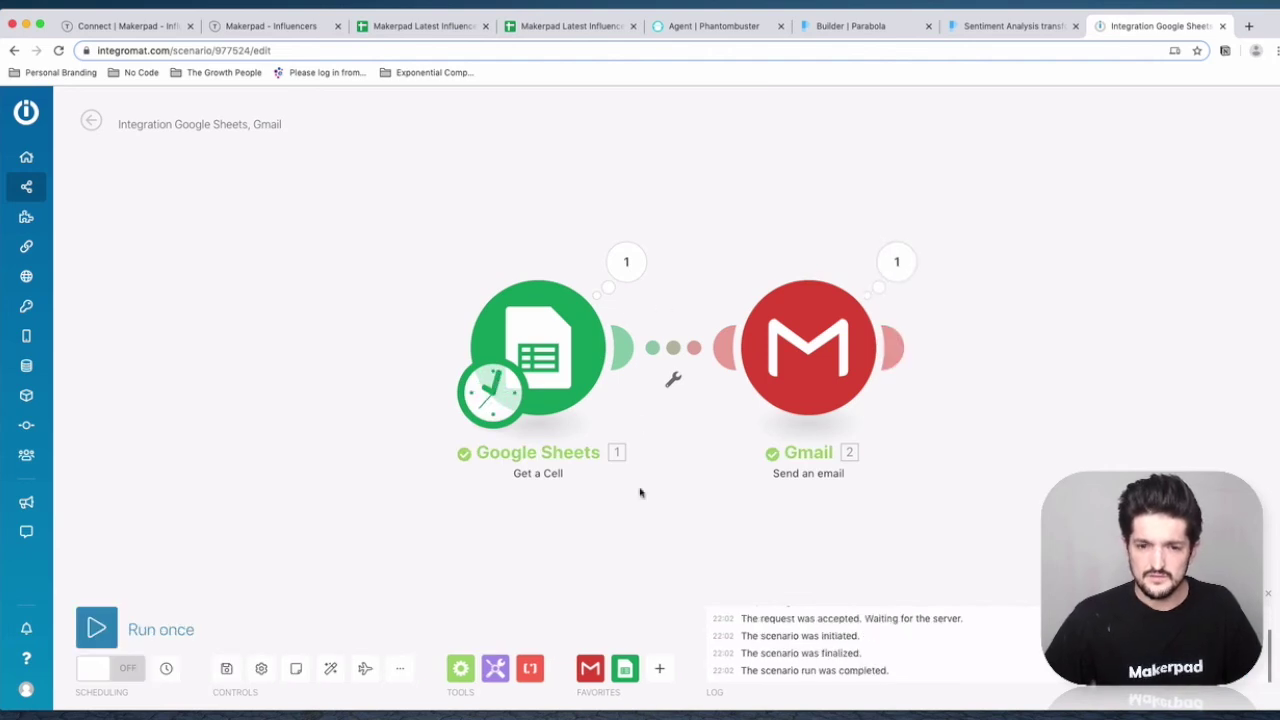
{"action": "left_click", "coordinate": [638, 259]}
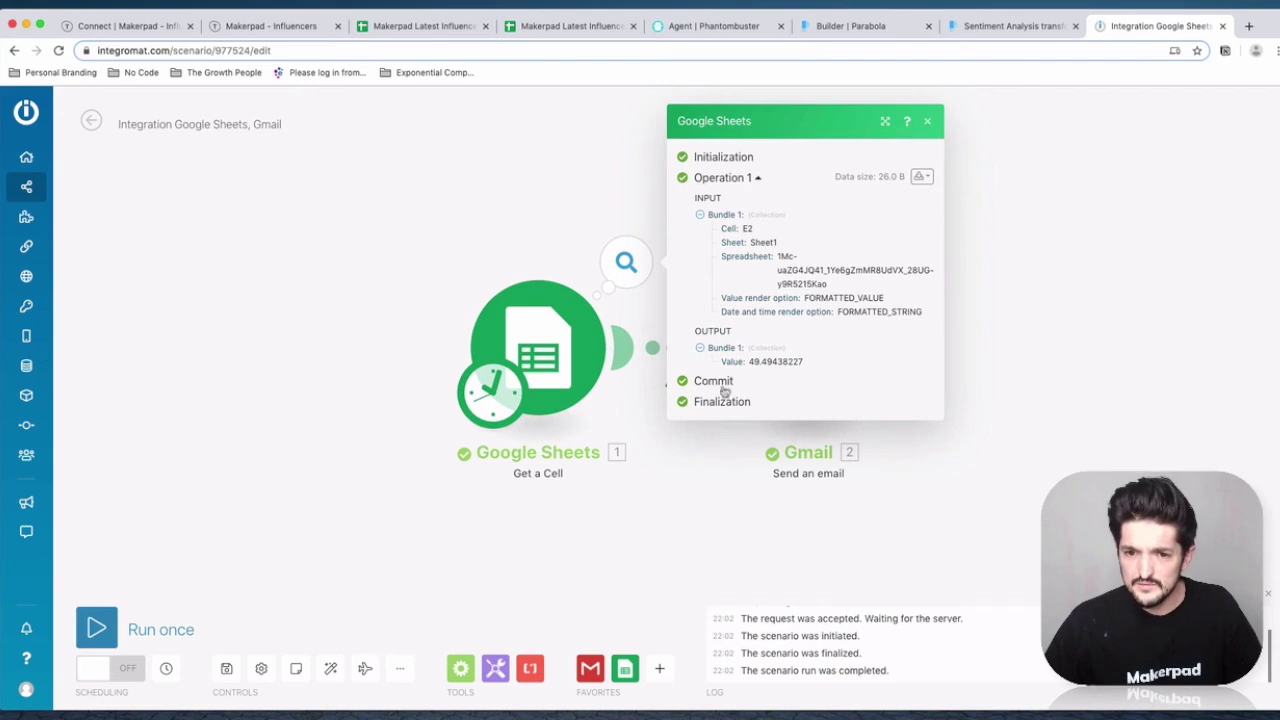
{"action": "left_click", "coordinate": [702, 349]}
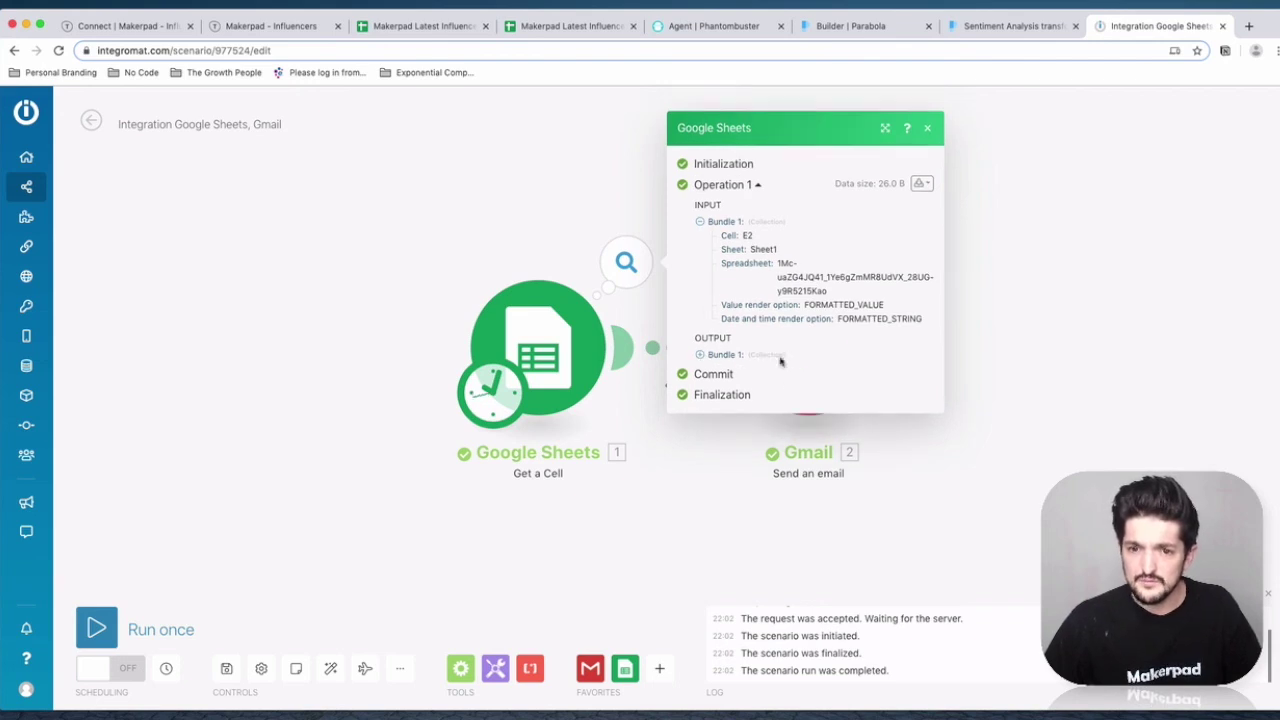
{"action": "left_click", "coordinate": [702, 355]}
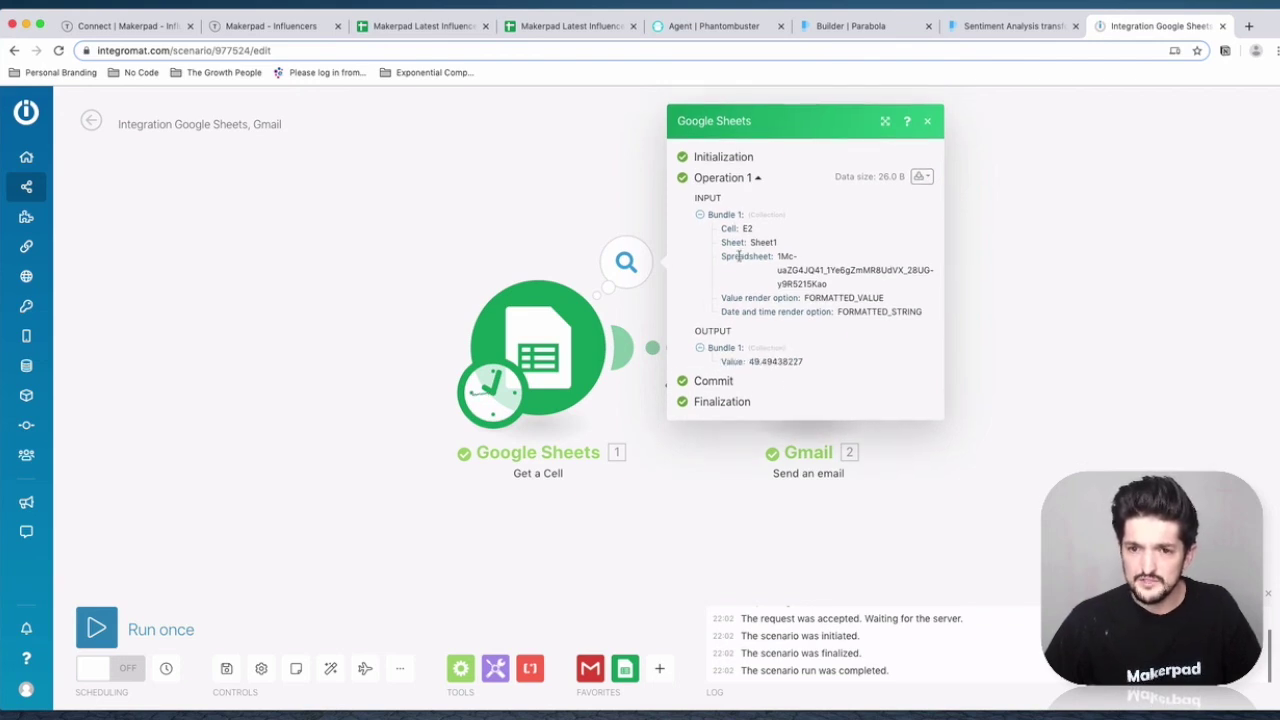
{"action": "left_click", "coordinate": [1037, 350]}
Step: Inspect the Gmail operation's result, checking the sentiment value in the sent email's content
{"action": "left_click", "coordinate": [896, 262]}
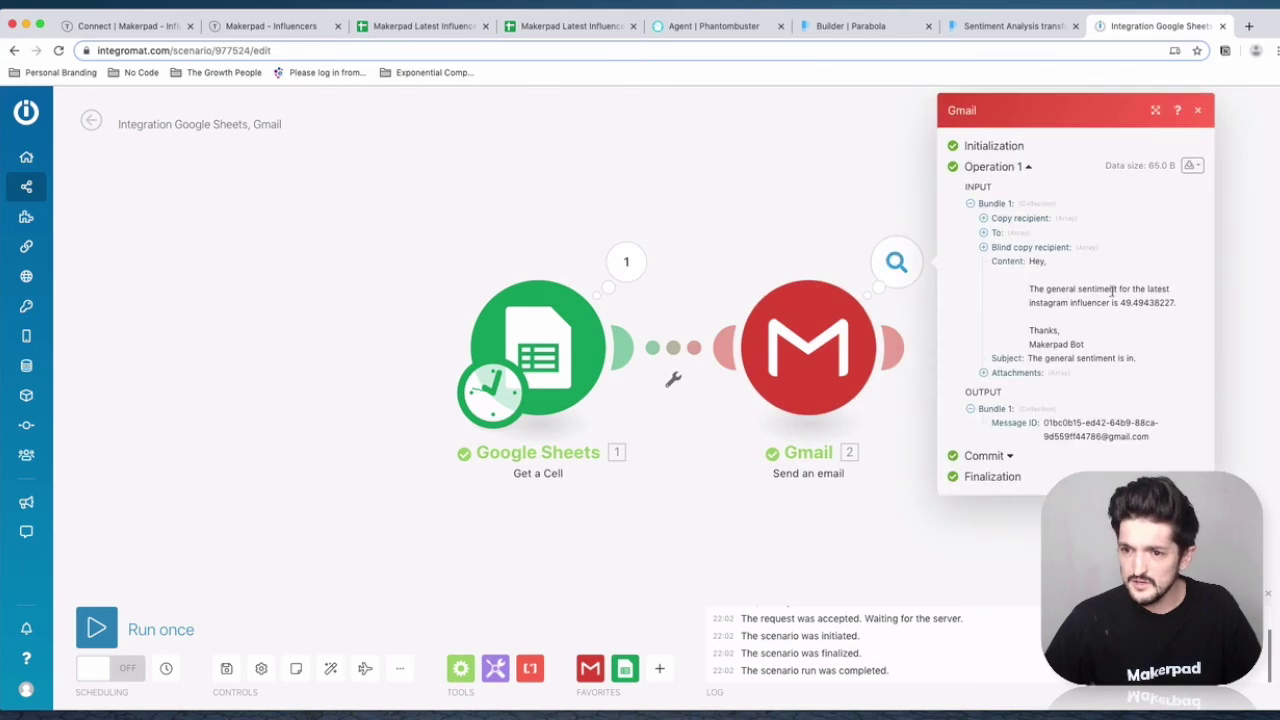
{"action": "left_click_drag", "start_coordinate": [1125, 301], "coordinate": [1176, 302]}
{"action": "left_click", "coordinate": [1148, 298]}
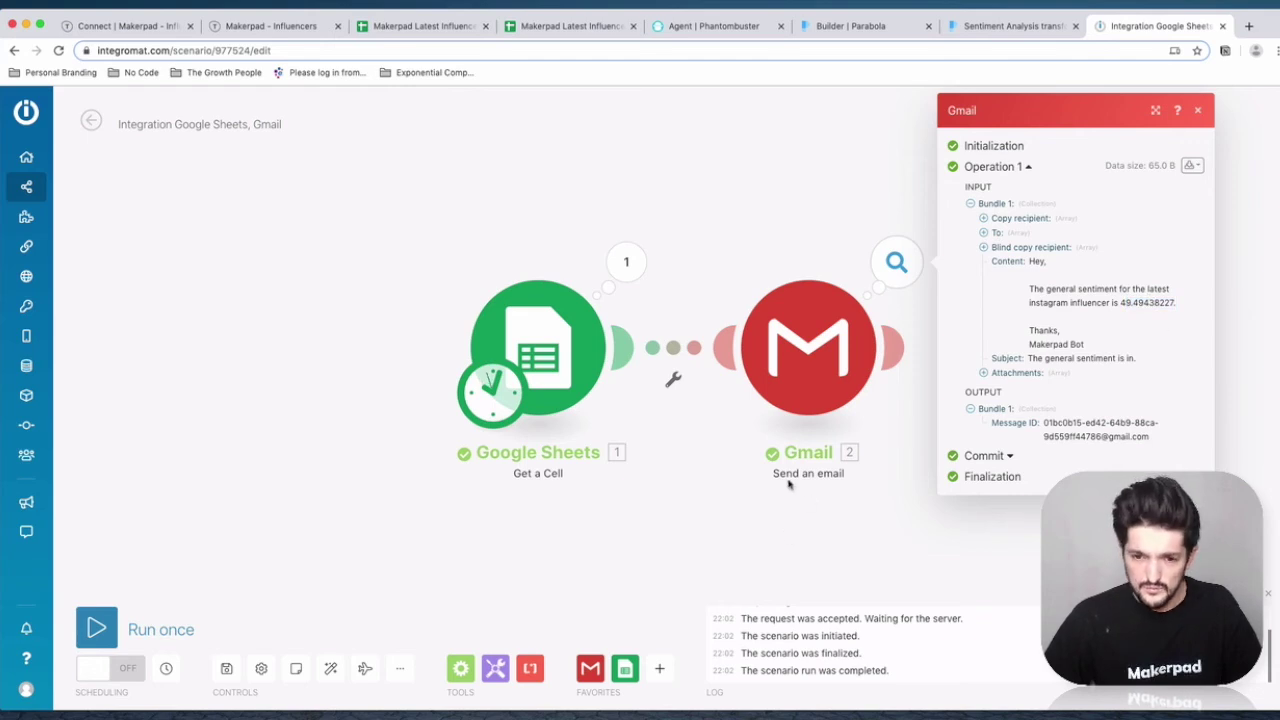
Step: Review the Google Sheets module's cell settings against the email content recorded in the Gmail operation
{"action": "left_click", "coordinate": [551, 355]}
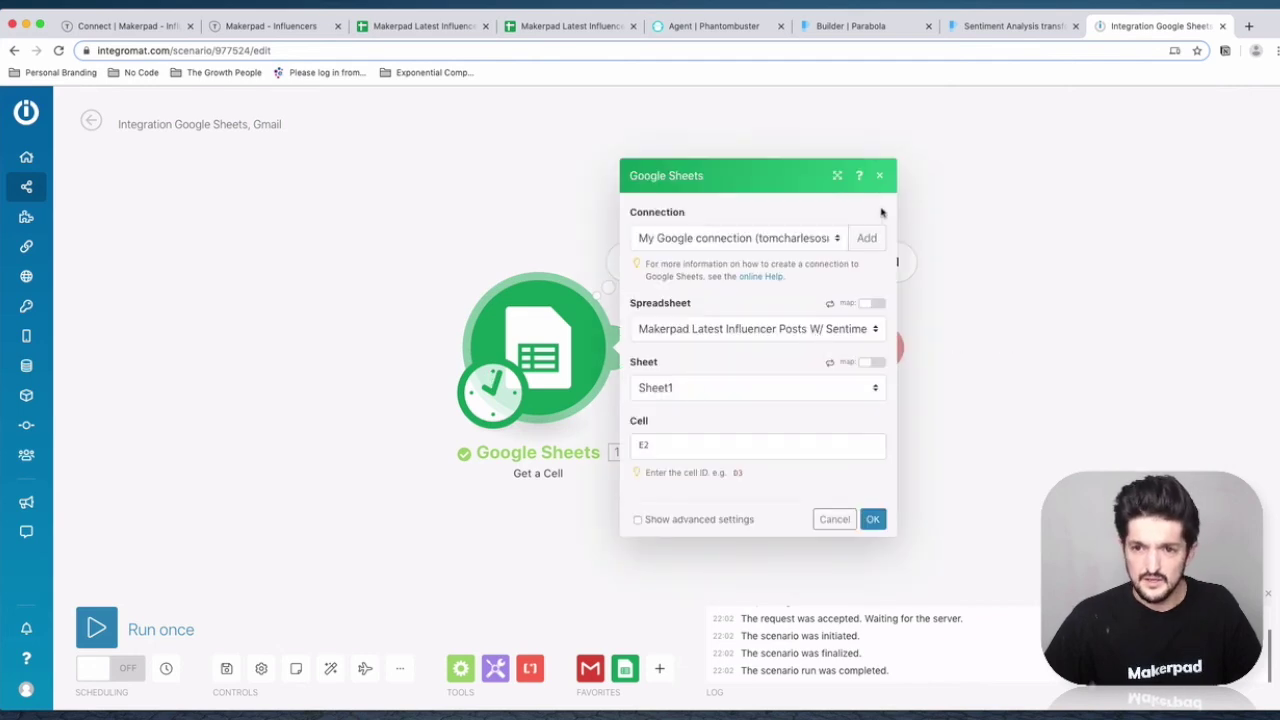
{"action": "left_click", "coordinate": [879, 175]}
{"action": "left_click", "coordinate": [896, 262]}
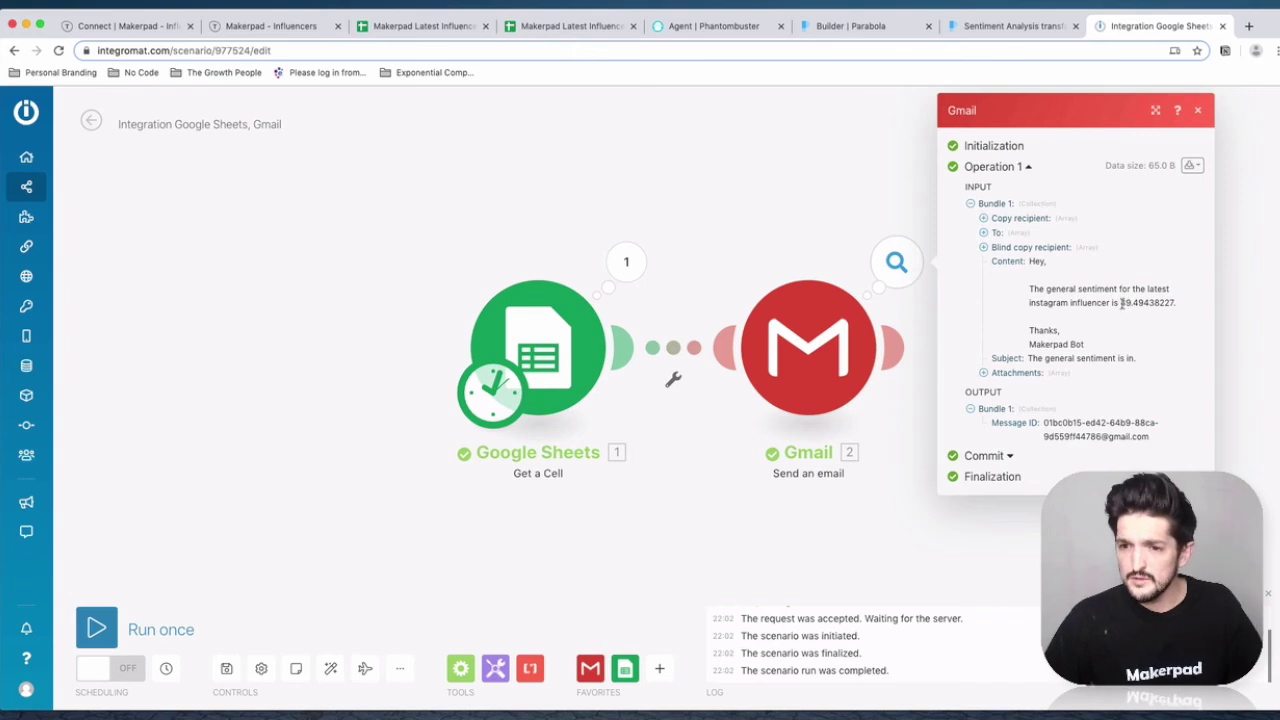
{"action": "left_click", "coordinate": [996, 542]}
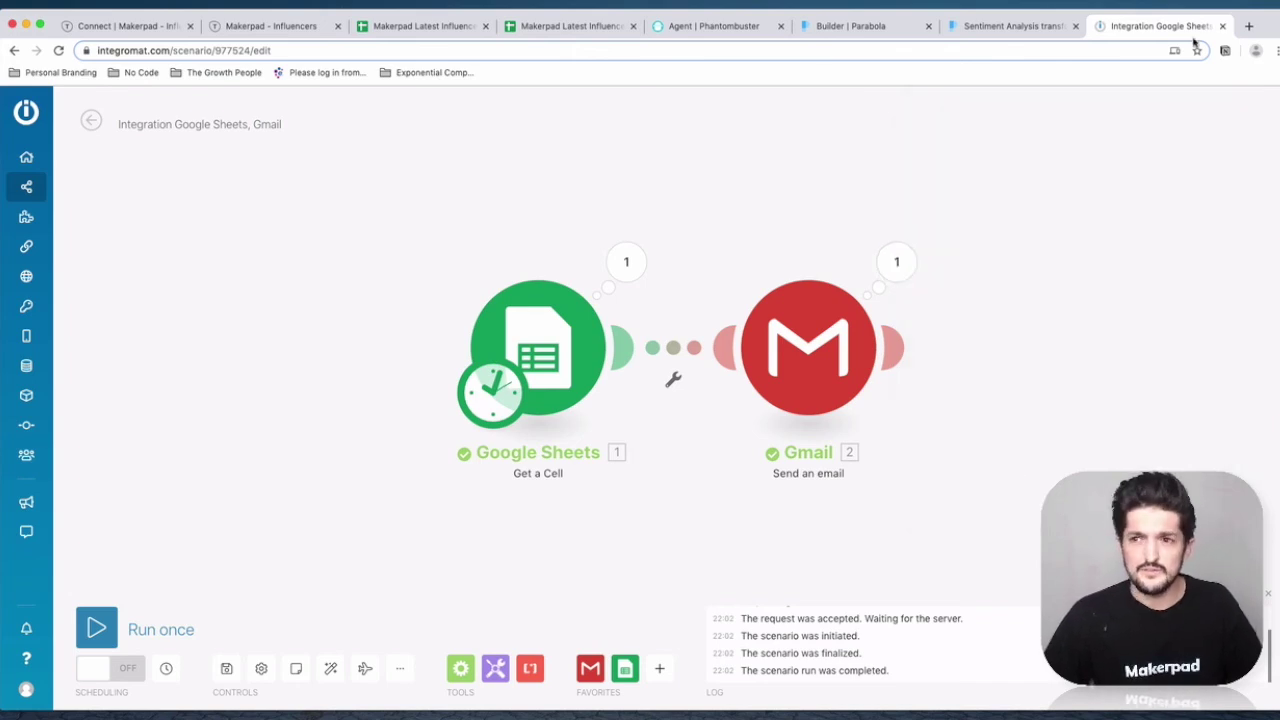
{"action": "left_click", "coordinate": [1249, 27]}
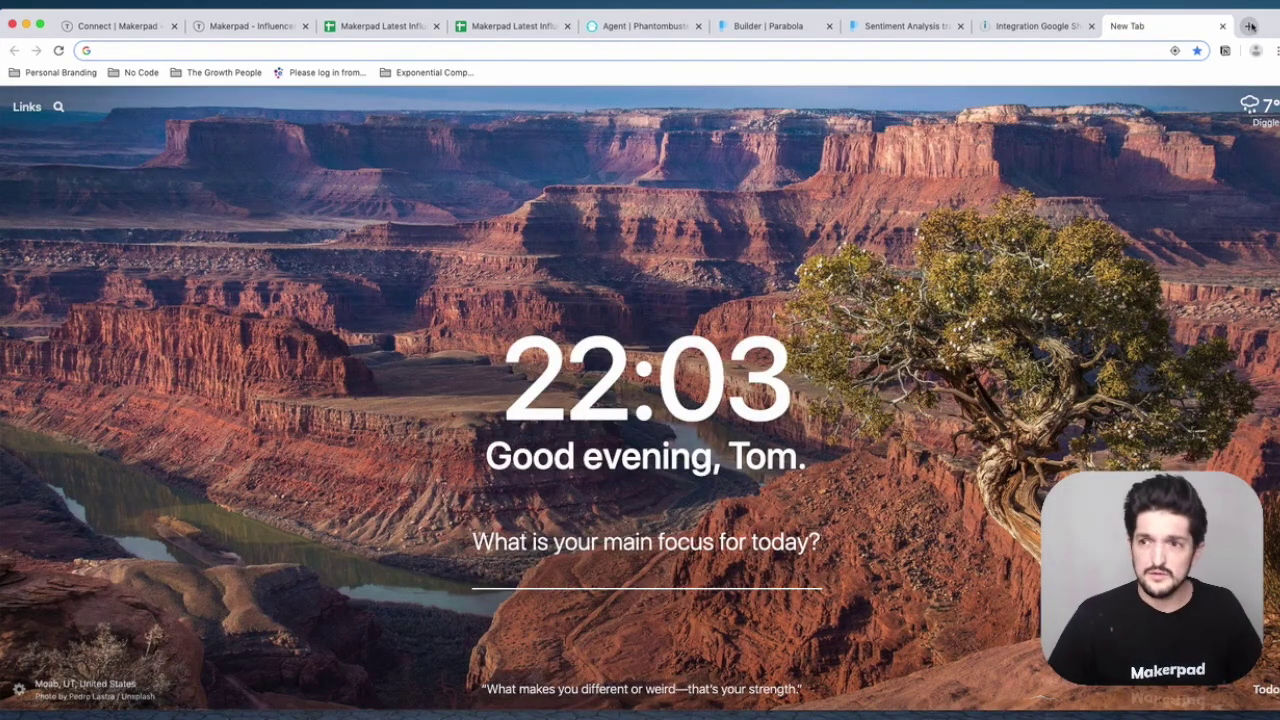
{"action": "left_click", "coordinate": [1222, 26]}
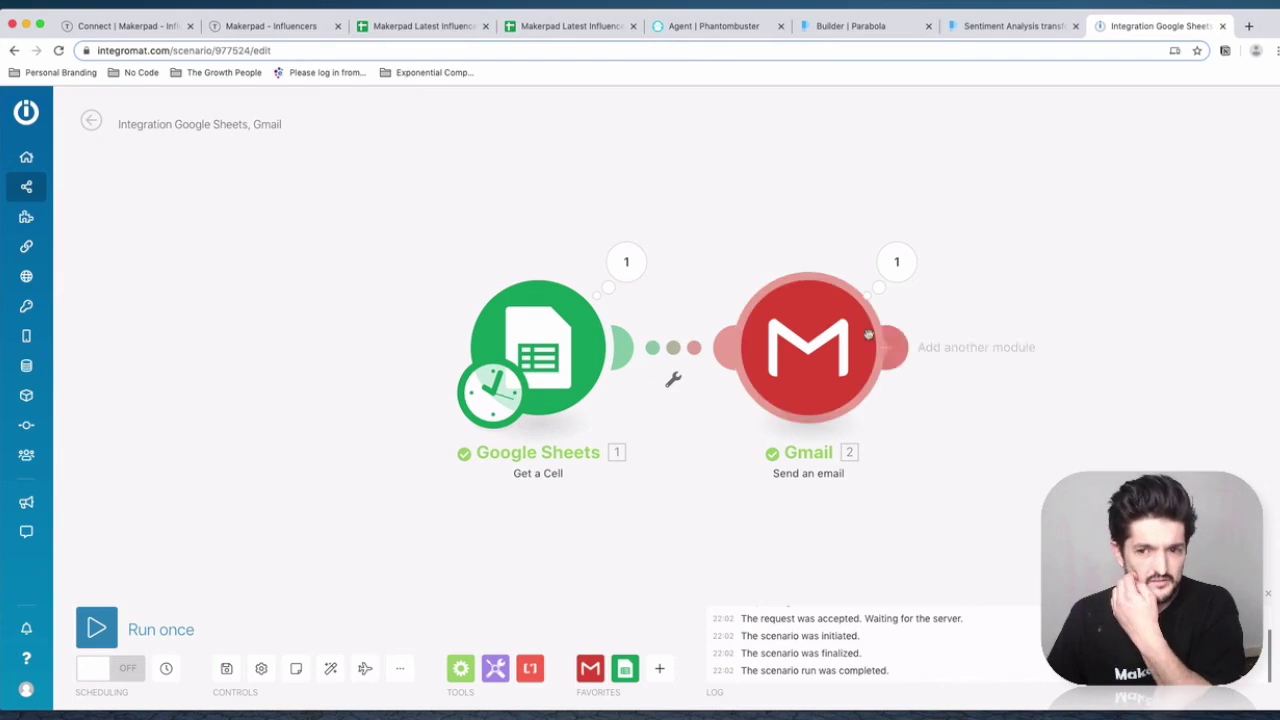